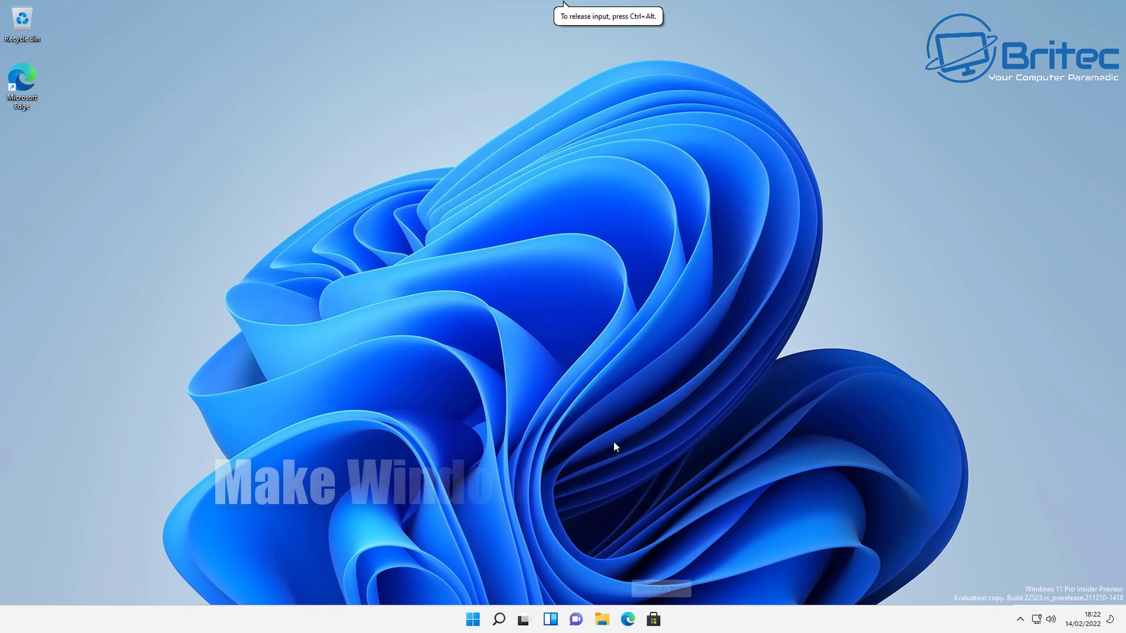
Open the current account's settings from the Start menu, then close that window
{"action": "left_click", "coordinate": [472, 623]}
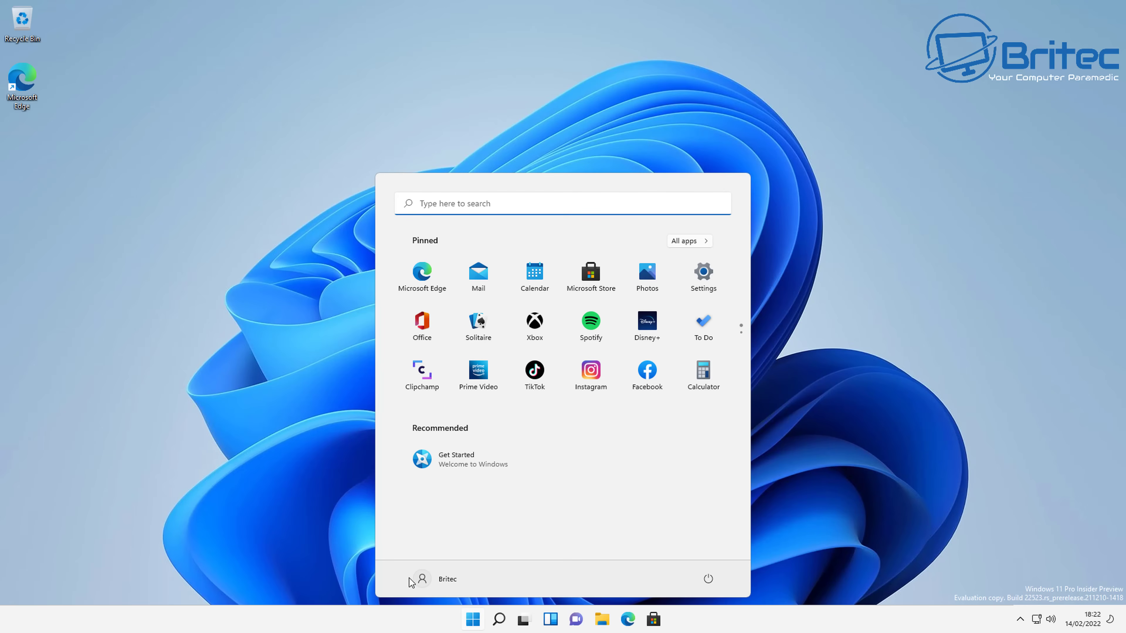
{"action": "left_click", "coordinate": [423, 579]}
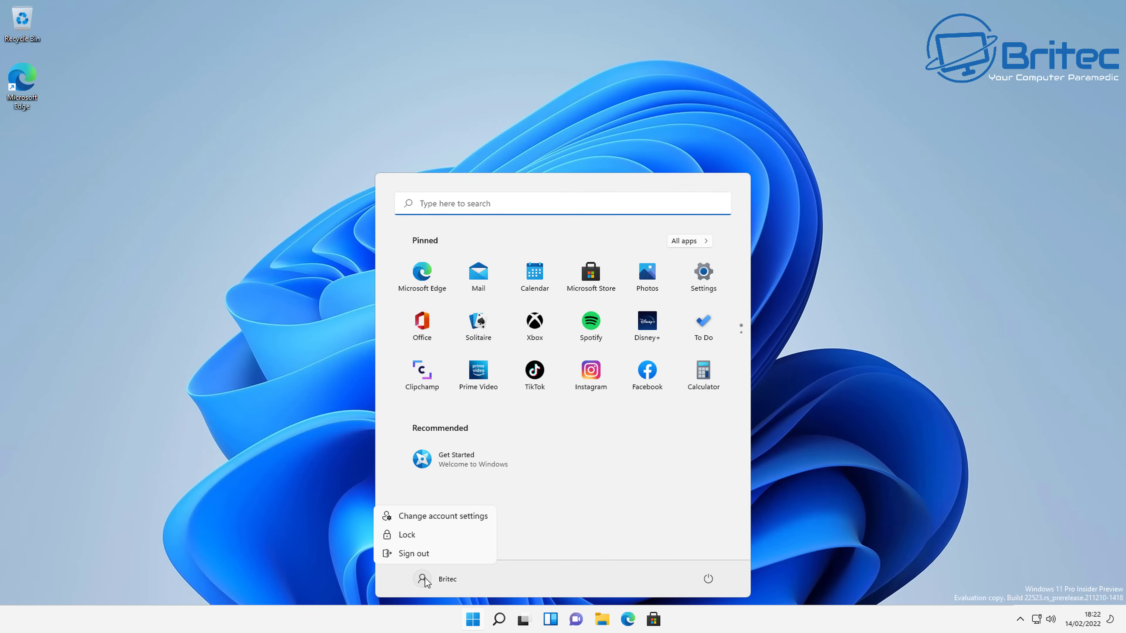
{"action": "left_click", "coordinate": [425, 578]}
{"action": "left_click", "coordinate": [424, 579]}
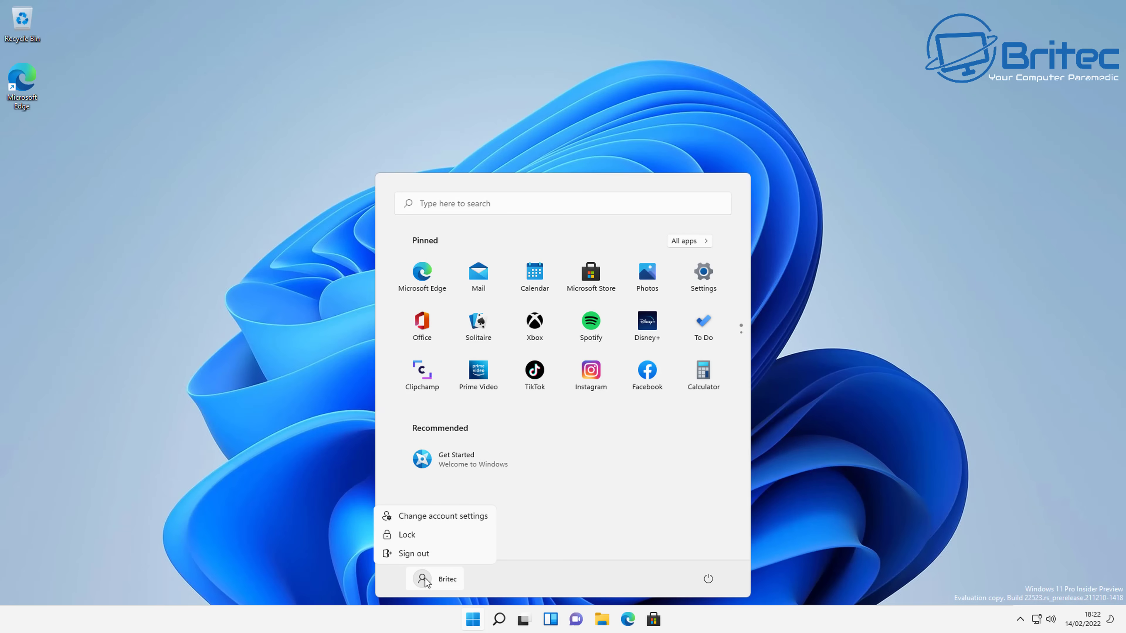
{"action": "left_click", "coordinate": [426, 516]}
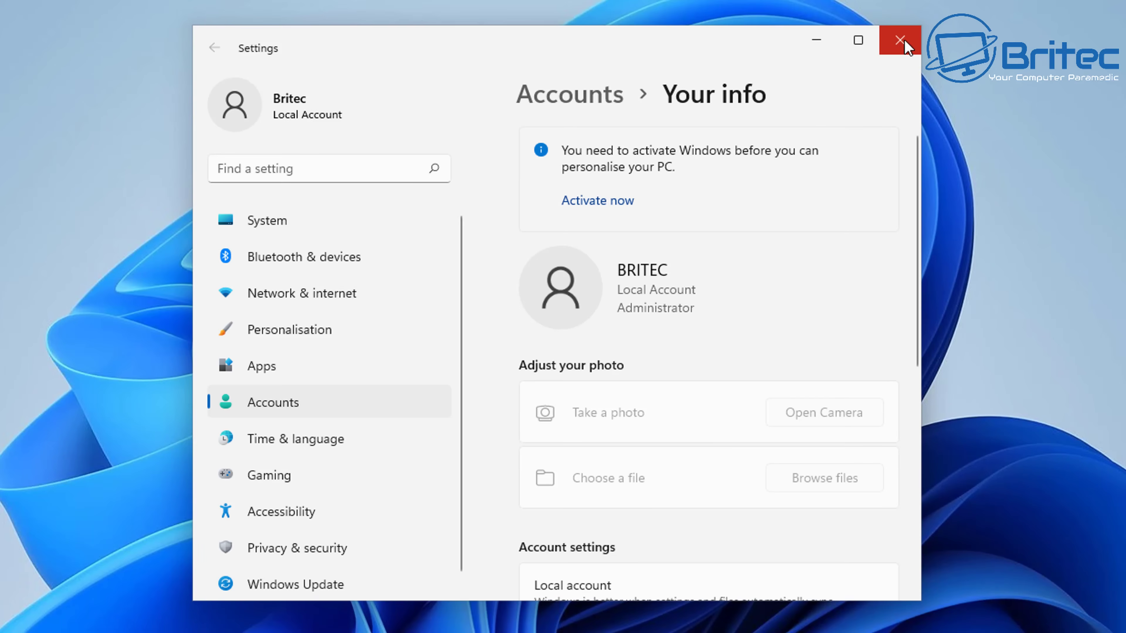
{"action": "left_click", "coordinate": [900, 41]}
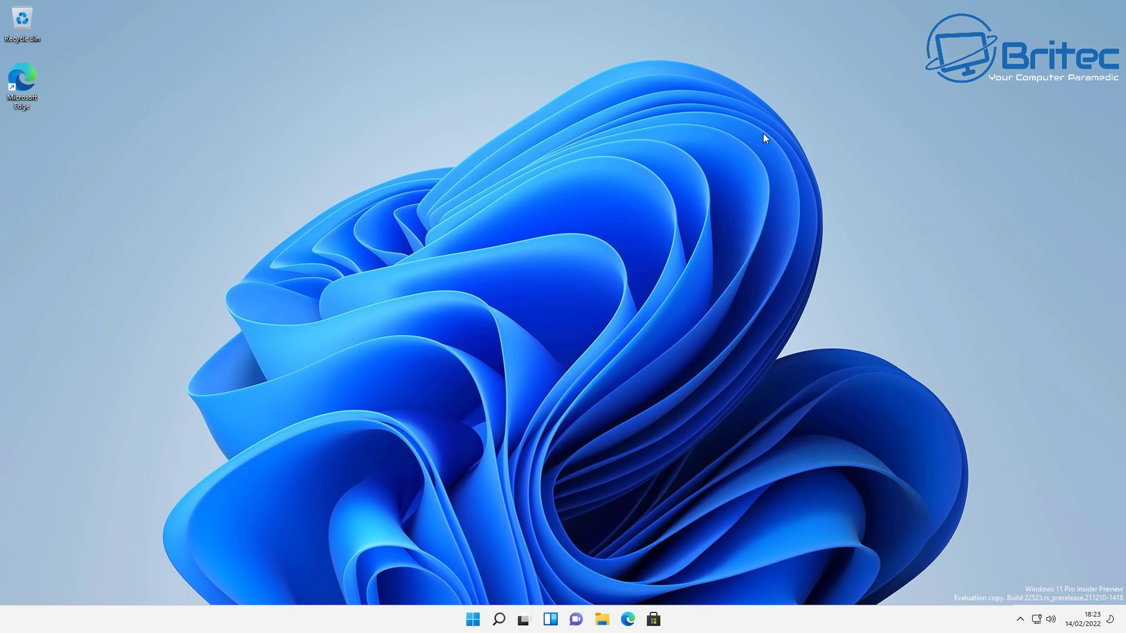
Launch Computer Management from the Start context menu and list Local Users and Groups › Users
{"action": "right_click", "coordinate": [479, 622]}
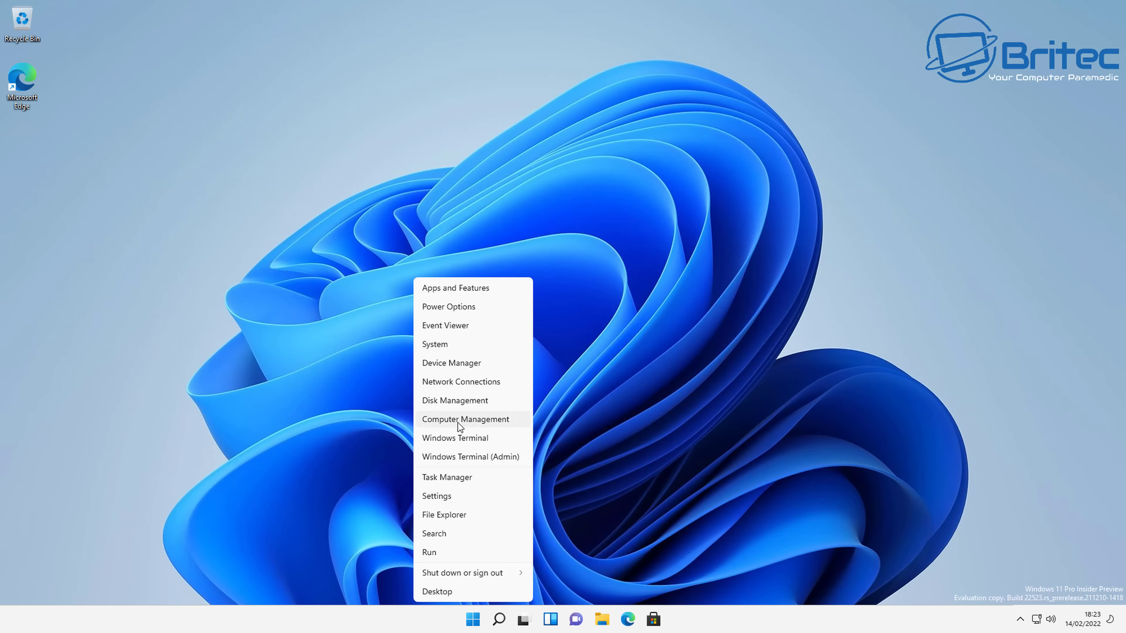
{"action": "left_click", "coordinate": [467, 416]}
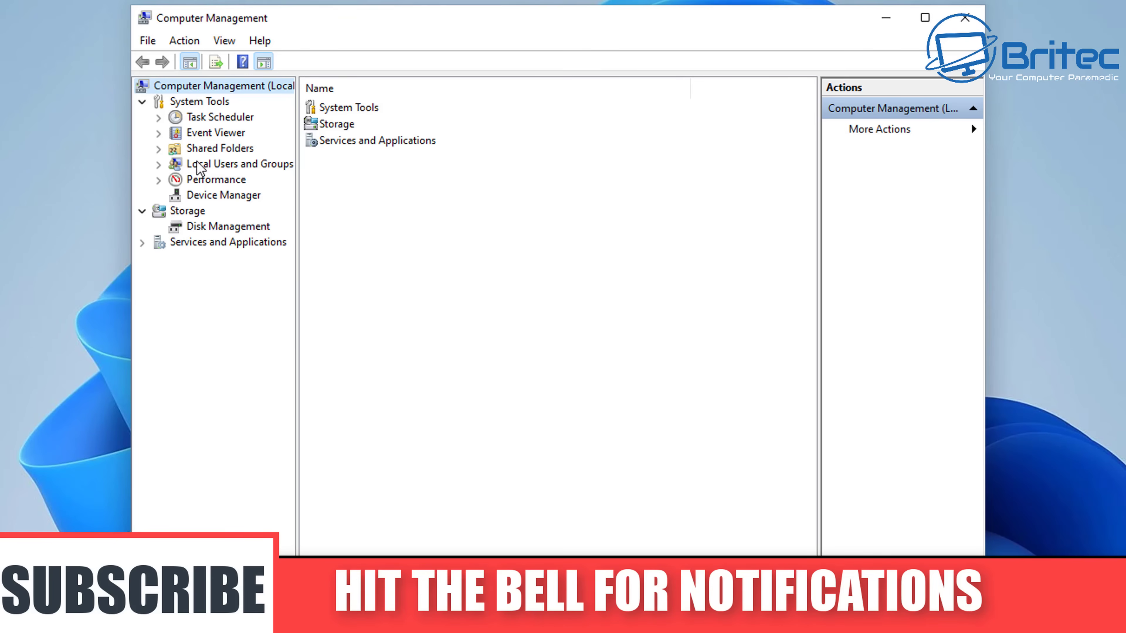
{"action": "left_click", "coordinate": [158, 164]}
{"action": "left_click", "coordinate": [213, 180]}
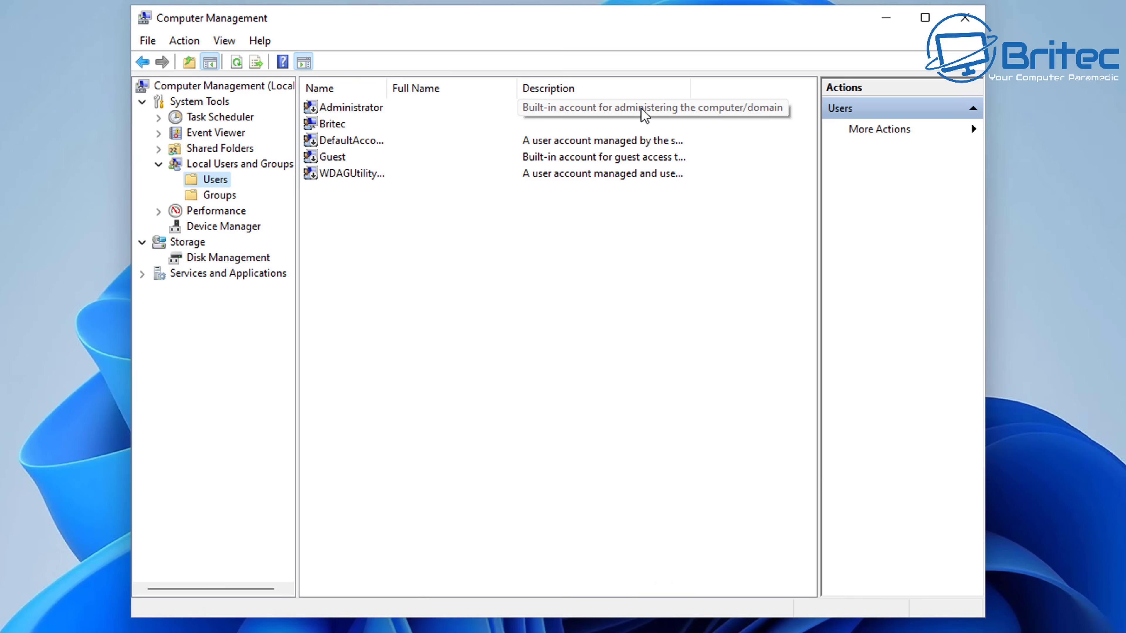
Choose Set Password… from the Administrator account's context menu
{"action": "left_click", "coordinate": [359, 109]}
{"action": "left_click", "coordinate": [360, 109]}
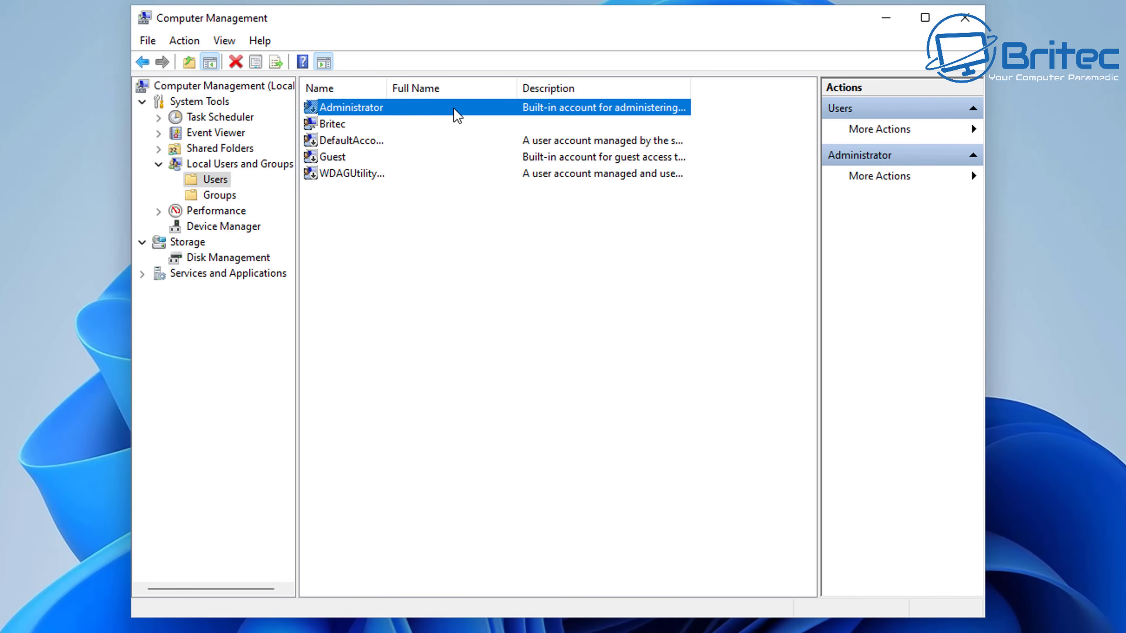
{"action": "right_click", "coordinate": [395, 113]}
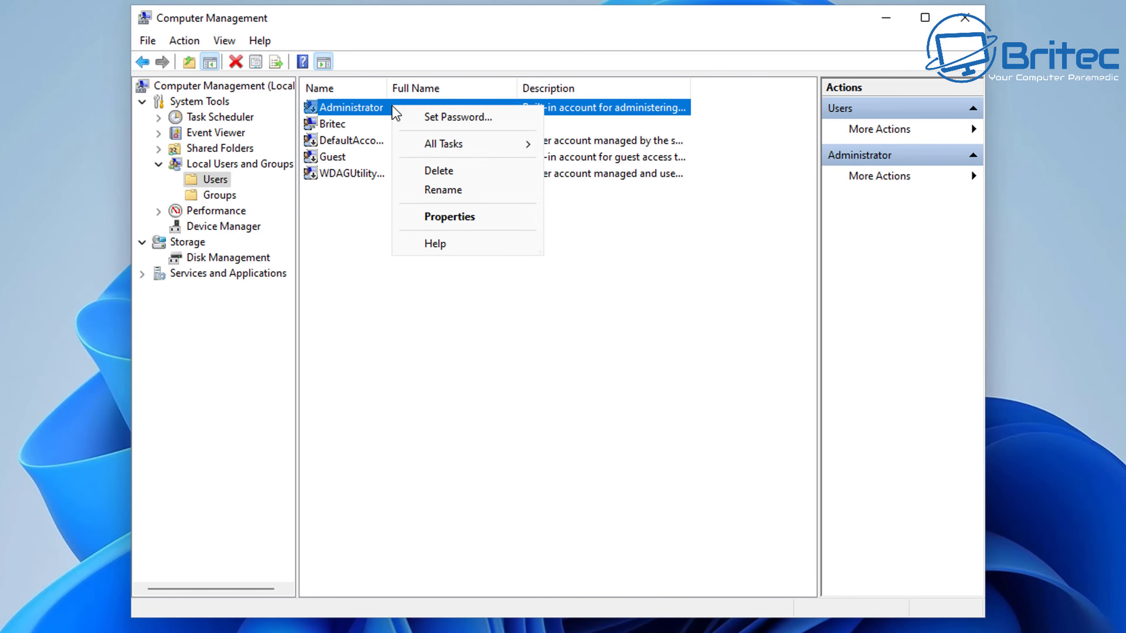
{"action": "left_click", "coordinate": [473, 119]}
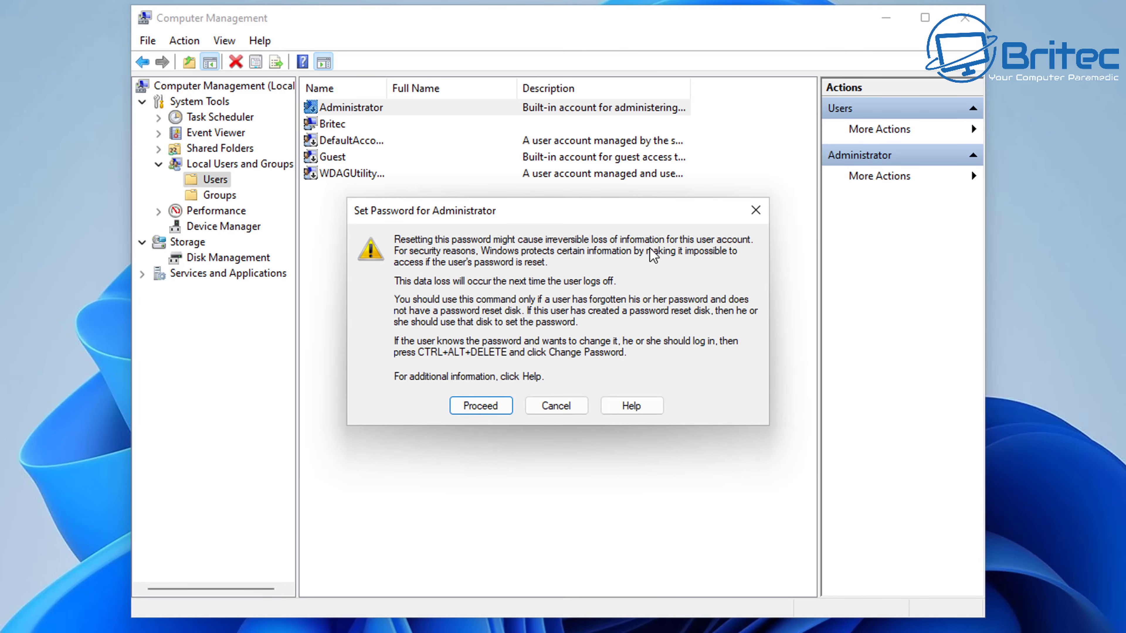
Proceed past the warning, enter and confirm a new Administrator password, and acknowledge the confirmation
{"action": "left_click", "coordinate": [476, 407]}
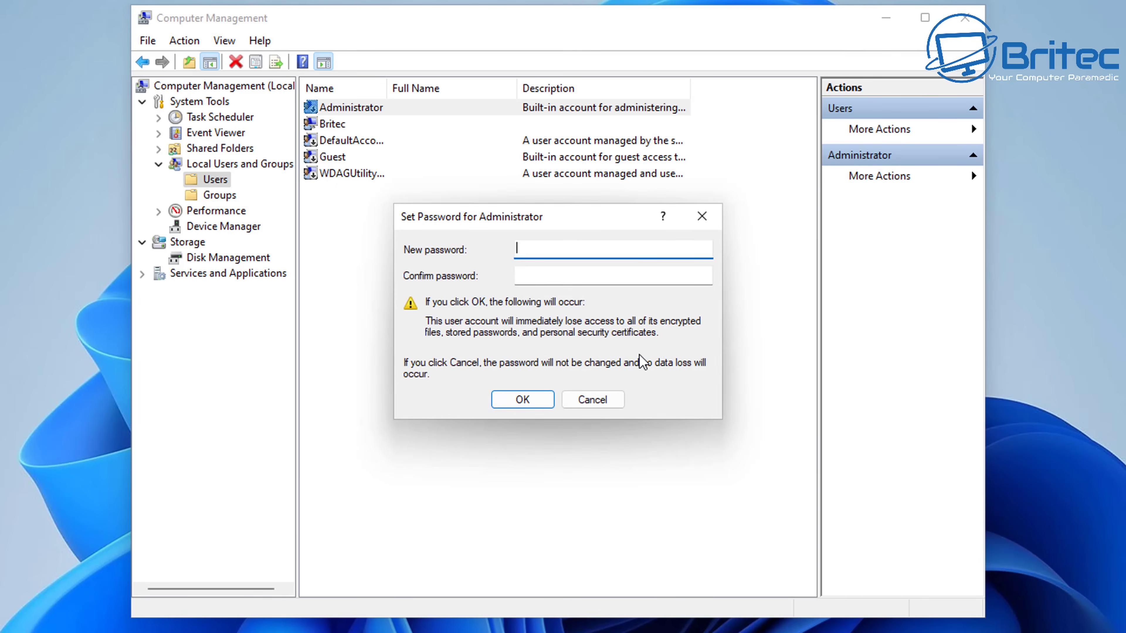
{"action": "left_click", "coordinate": [536, 272]}
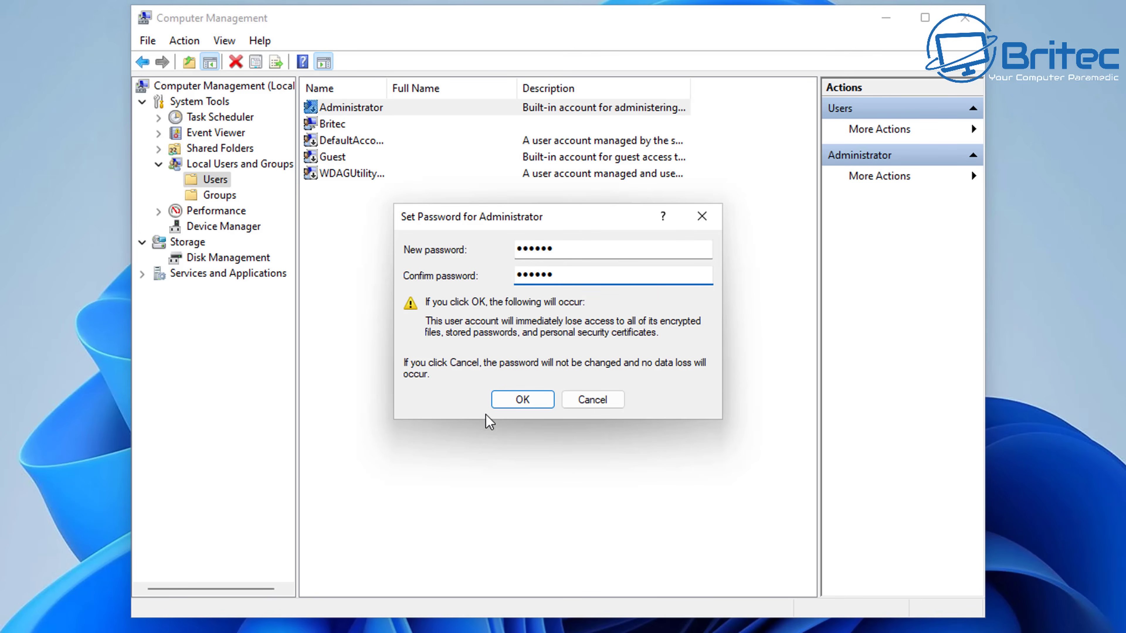
{"action": "left_click", "coordinate": [527, 402]}
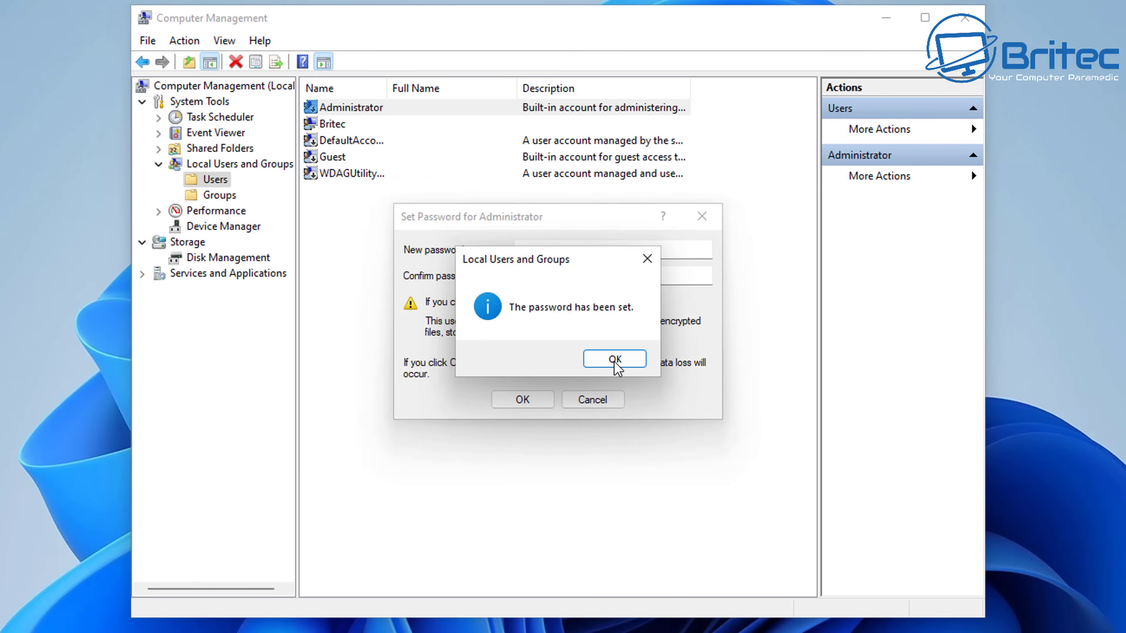
{"action": "left_click", "coordinate": [614, 360]}
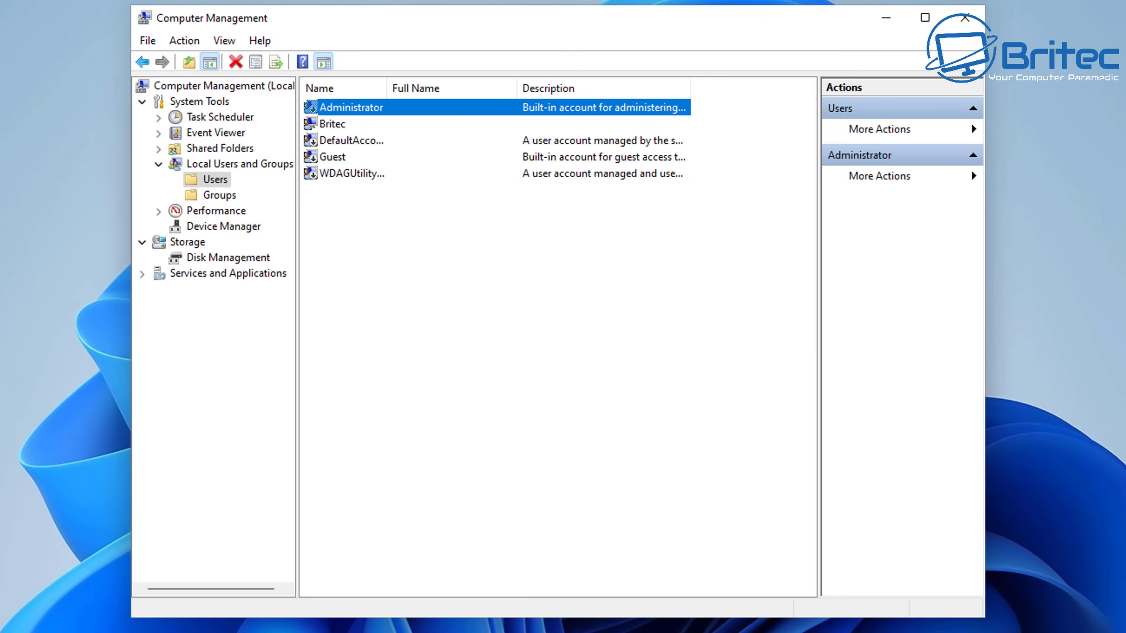
{"action": "left_click", "coordinate": [733, 219]}
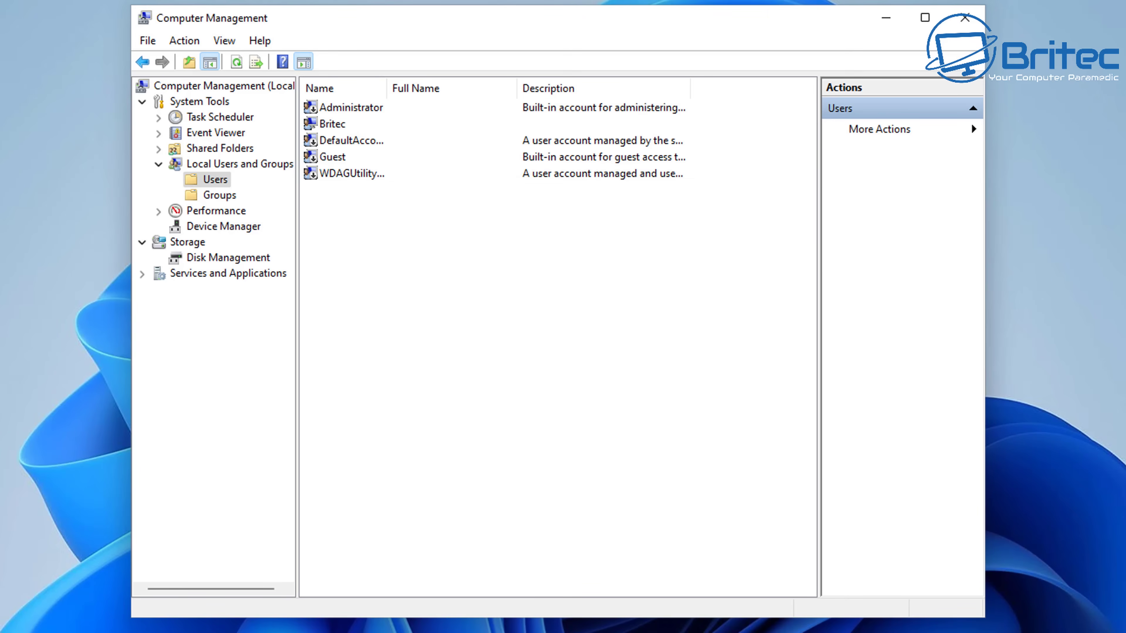
Close Computer Management, run Command Prompt as administrator, and begin typing net user "Administrat
{"action": "left_click", "coordinate": [966, 20]}
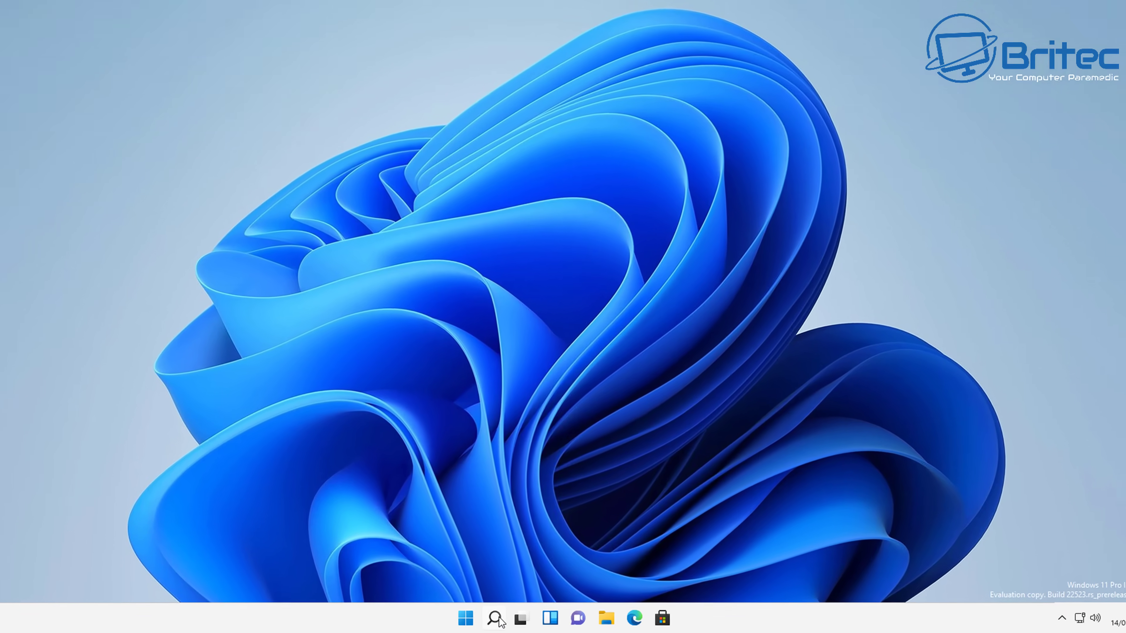
{"action": "left_click", "coordinate": [500, 619]}
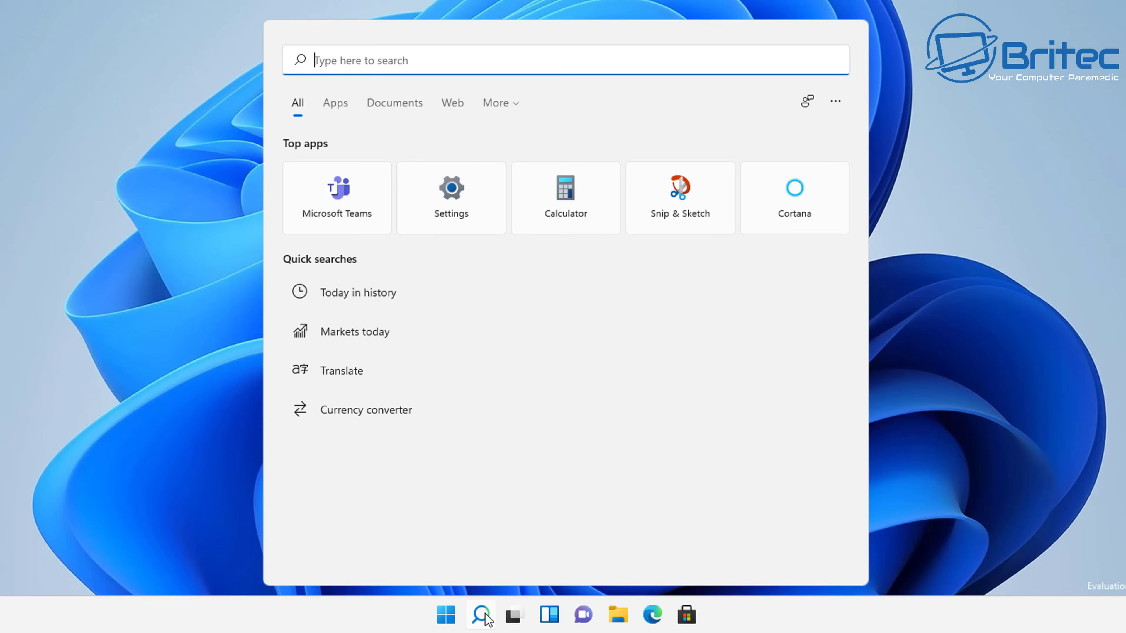
{"action": "type", "text": "cmd"}
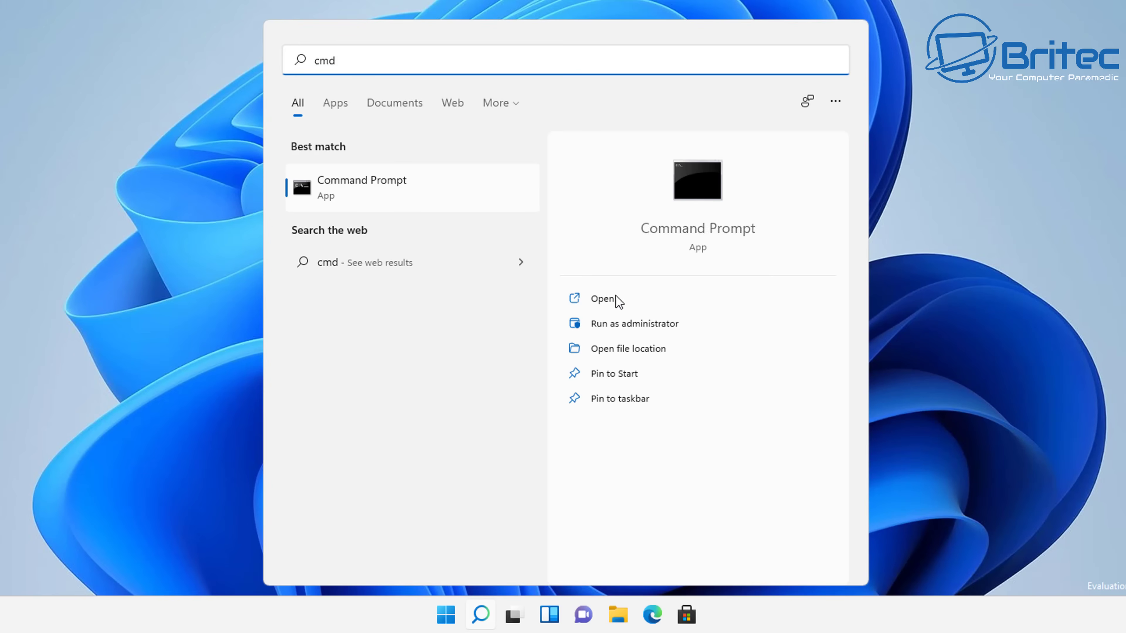
{"action": "left_click", "coordinate": [619, 332]}
{"action": "left_click", "coordinate": [492, 322]}
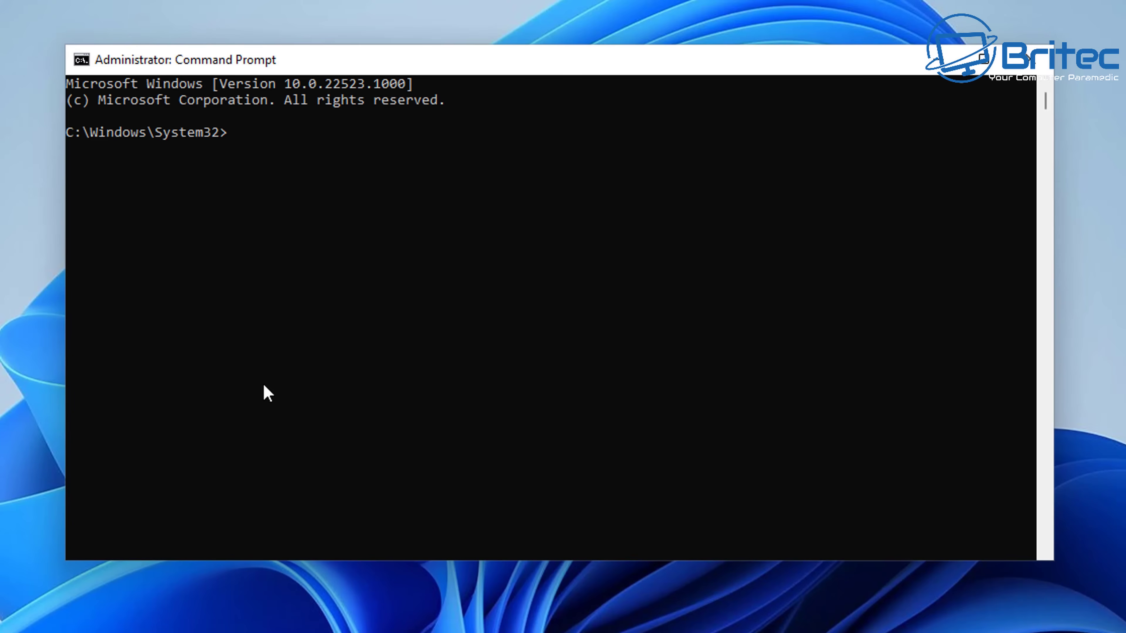
{"action": "type", "text": "net user"}
{"action": "type", "text": "\"Administrator\" /active:yes"}
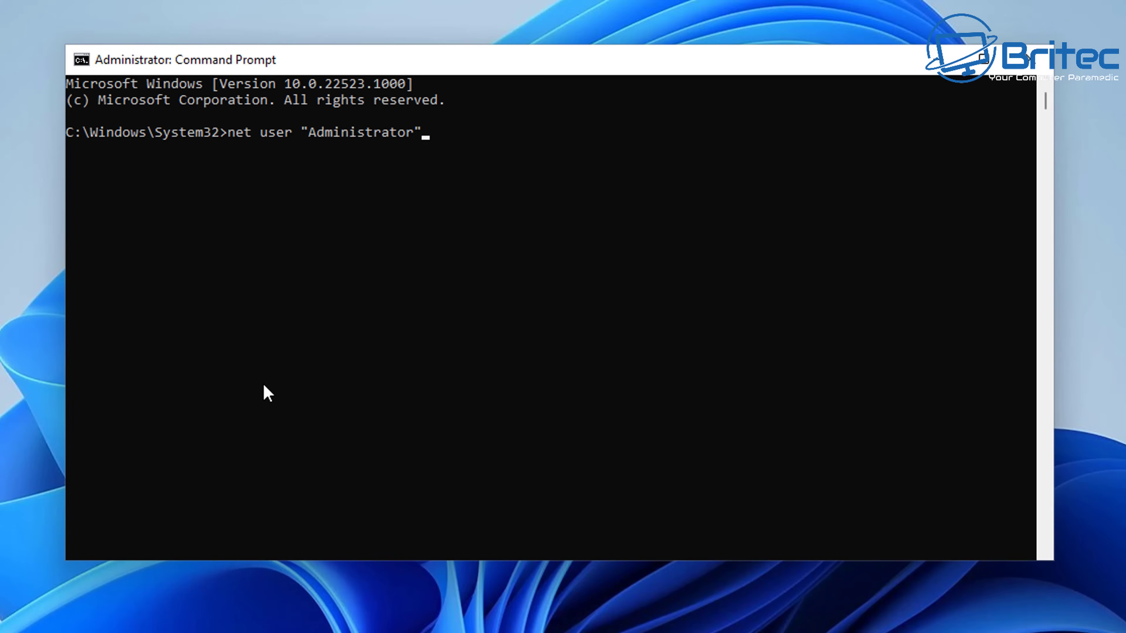
Enable the built-in Administrator account with net user "Administrator" /active:yes
{"action": "type", "text": "or\" /active:yes"}
{"action": "key", "text": "Return"}
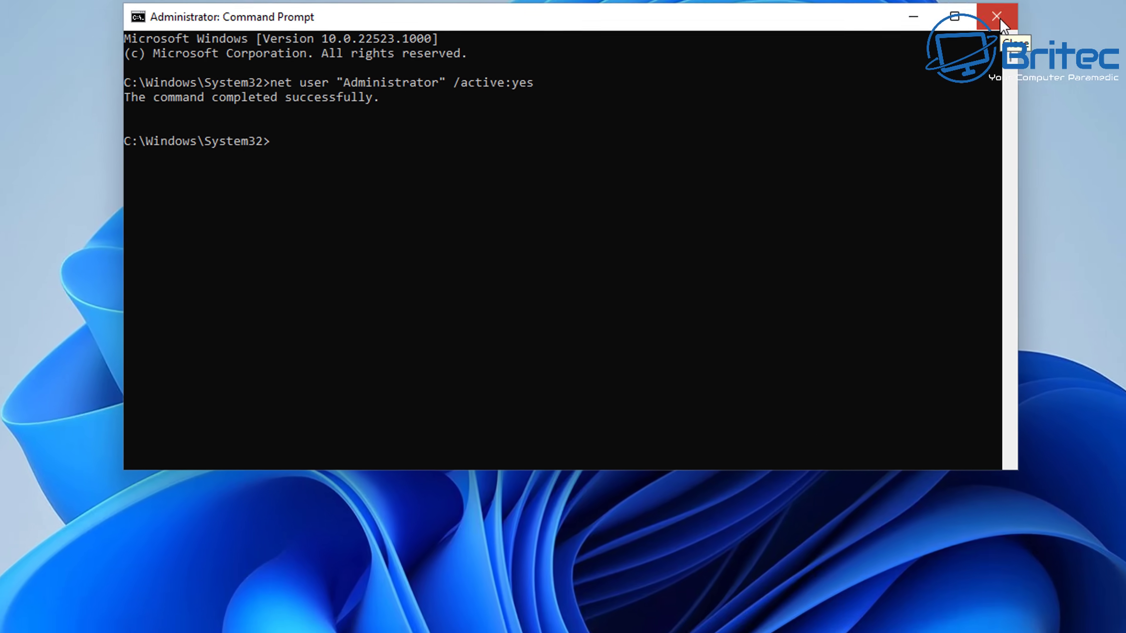
Close the console and list the local accounts under Local Users and Groups > Users in Computer Management
{"action": "left_click", "coordinate": [1035, 66]}
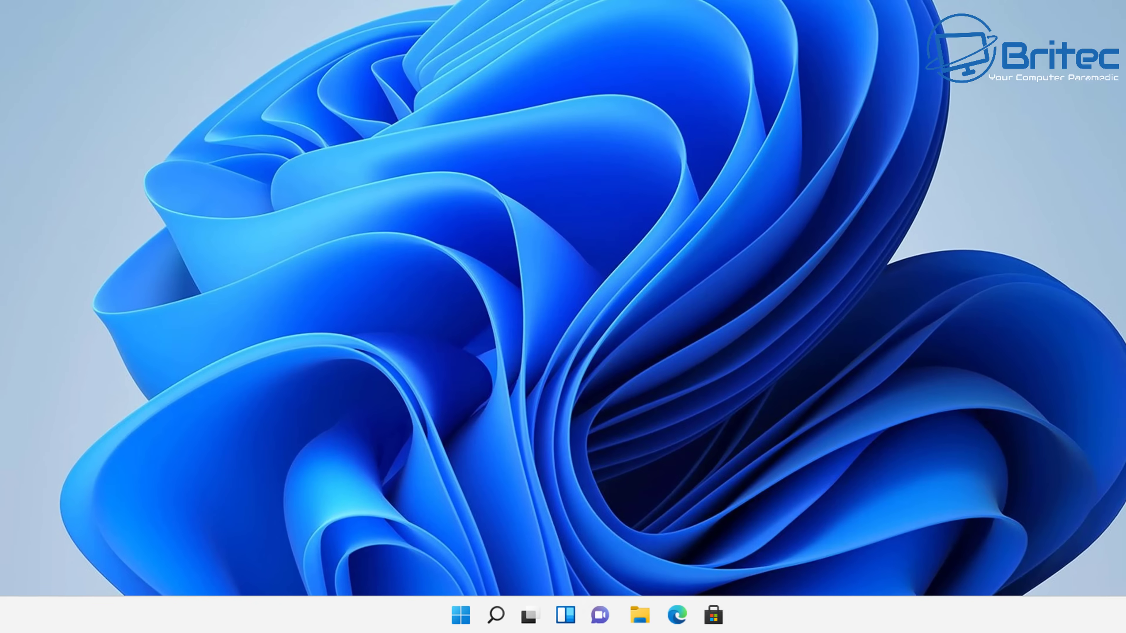
{"action": "right_click", "coordinate": [474, 620]}
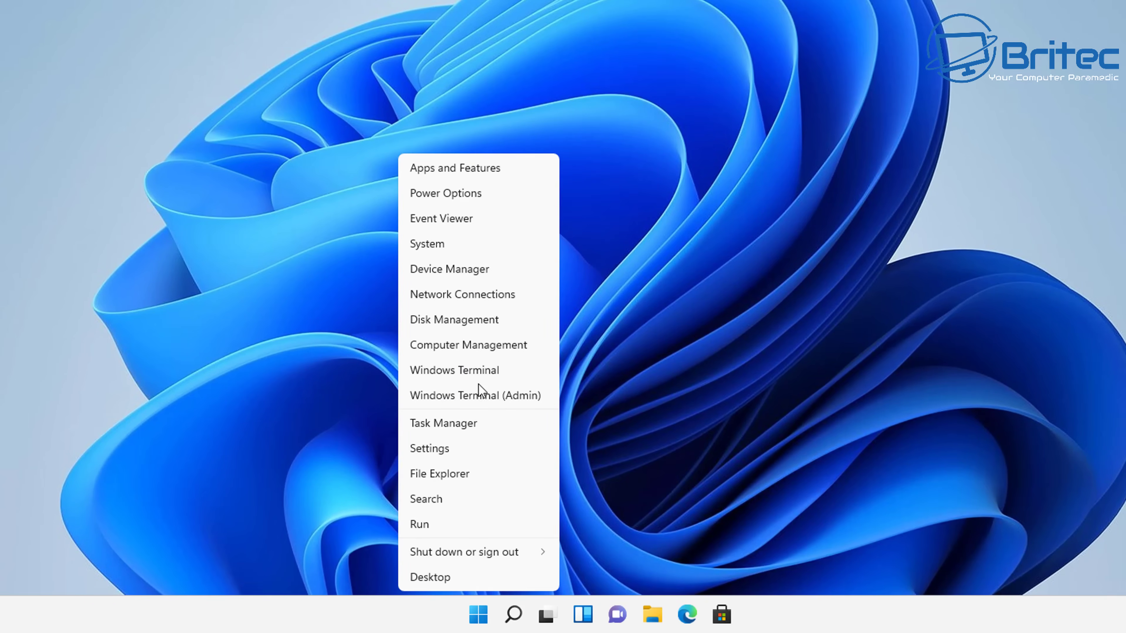
{"action": "left_click", "coordinate": [475, 349]}
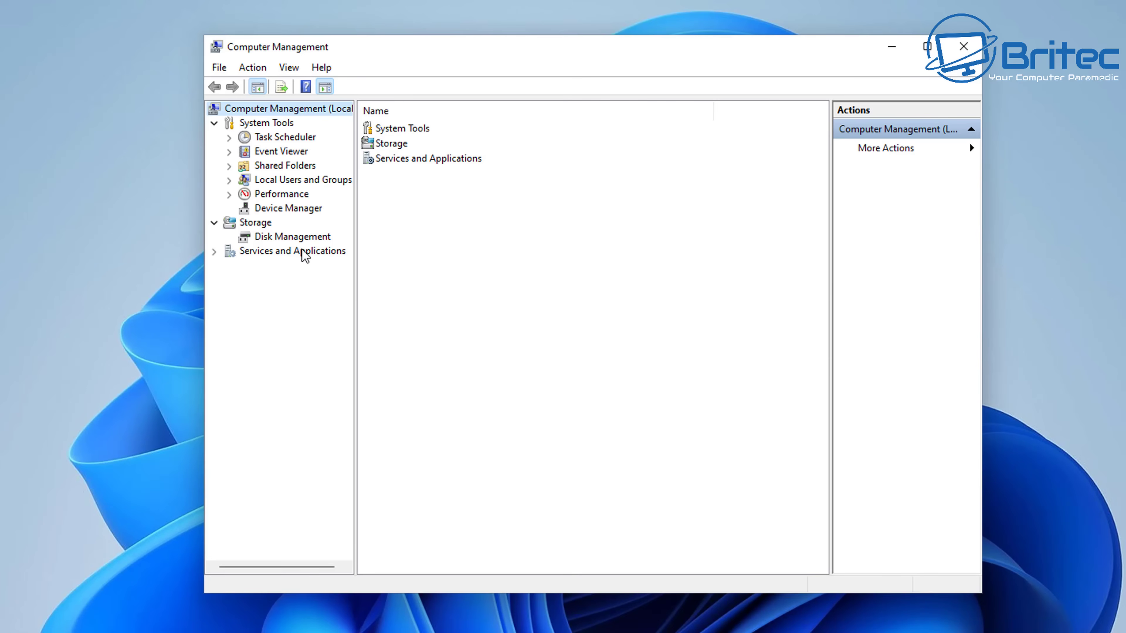
{"action": "left_click", "coordinate": [289, 180]}
{"action": "left_click", "coordinate": [230, 179]}
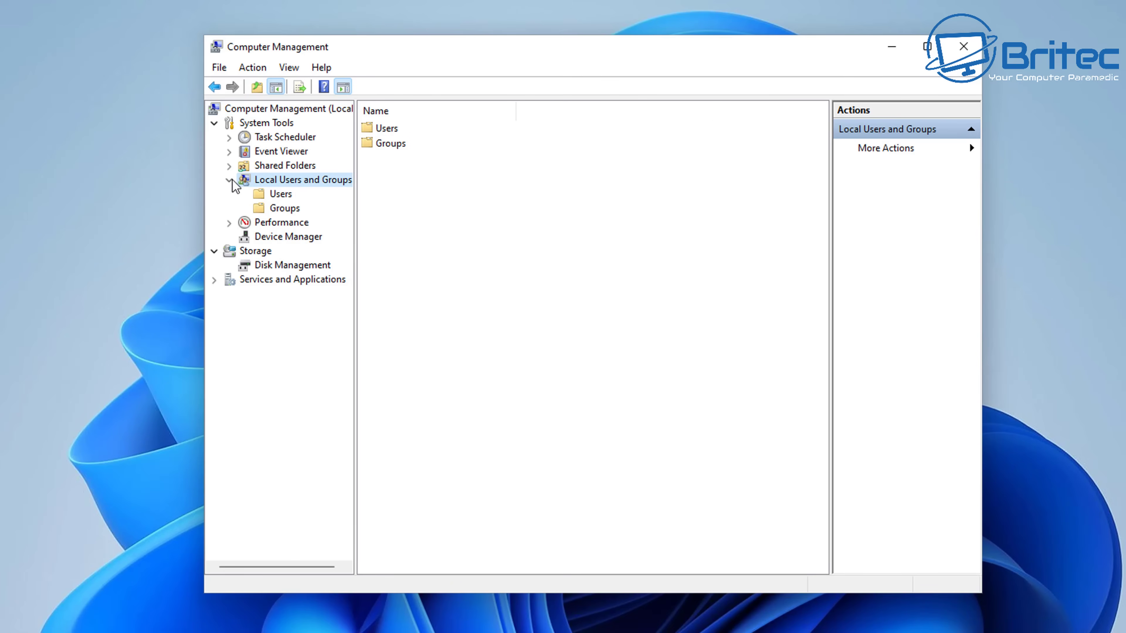
{"action": "left_click", "coordinate": [281, 194]}
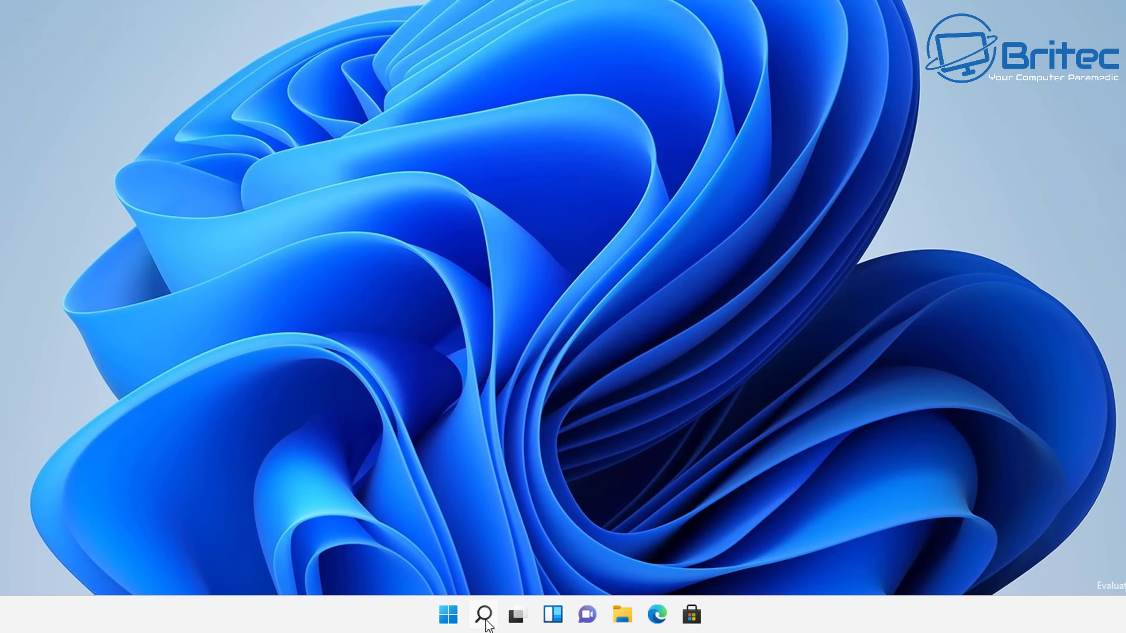
Search 'control panel' and go to User Accounts > User Accounts for the signed-in account
{"action": "left_click", "coordinate": [484, 615]}
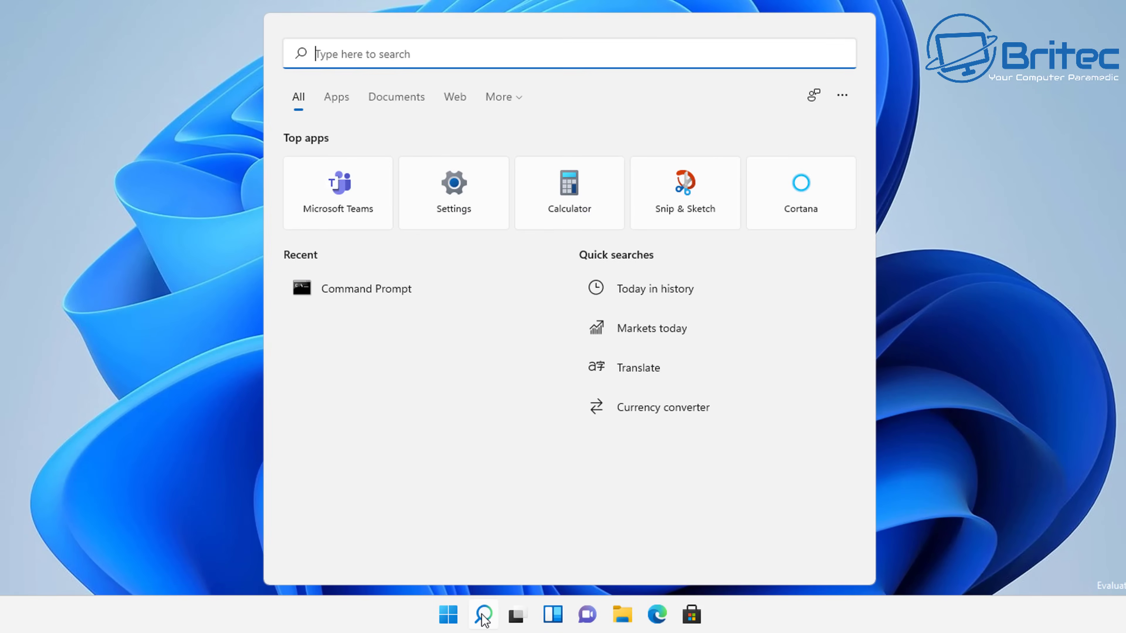
{"action": "type", "text": "contr"}
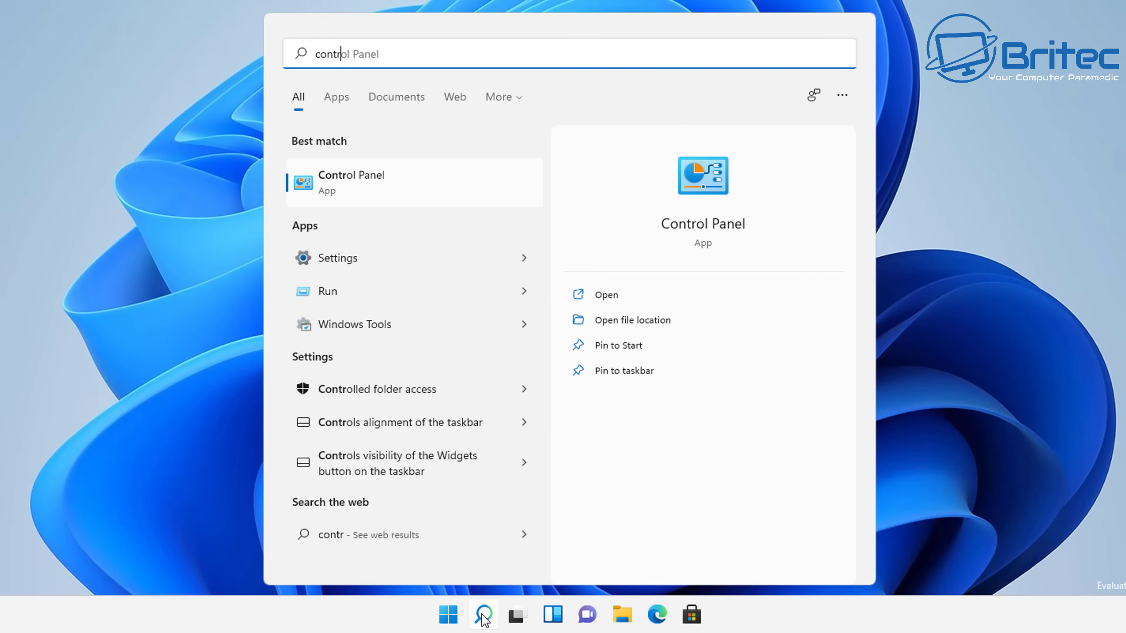
{"action": "type", "text": "ol panel"}
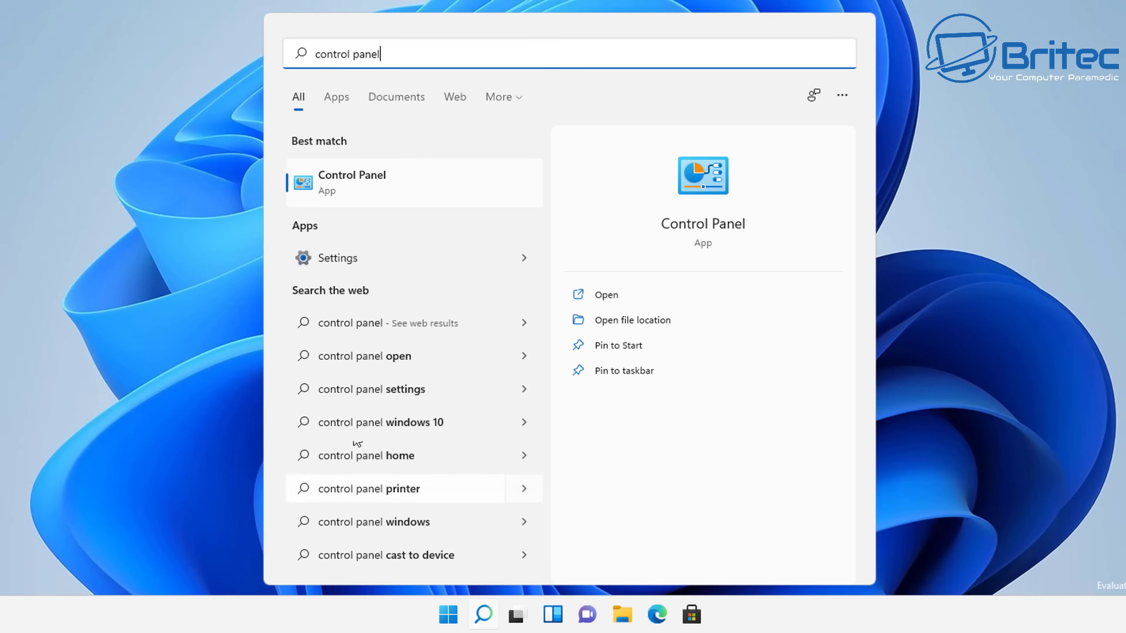
{"action": "left_click", "coordinate": [362, 181]}
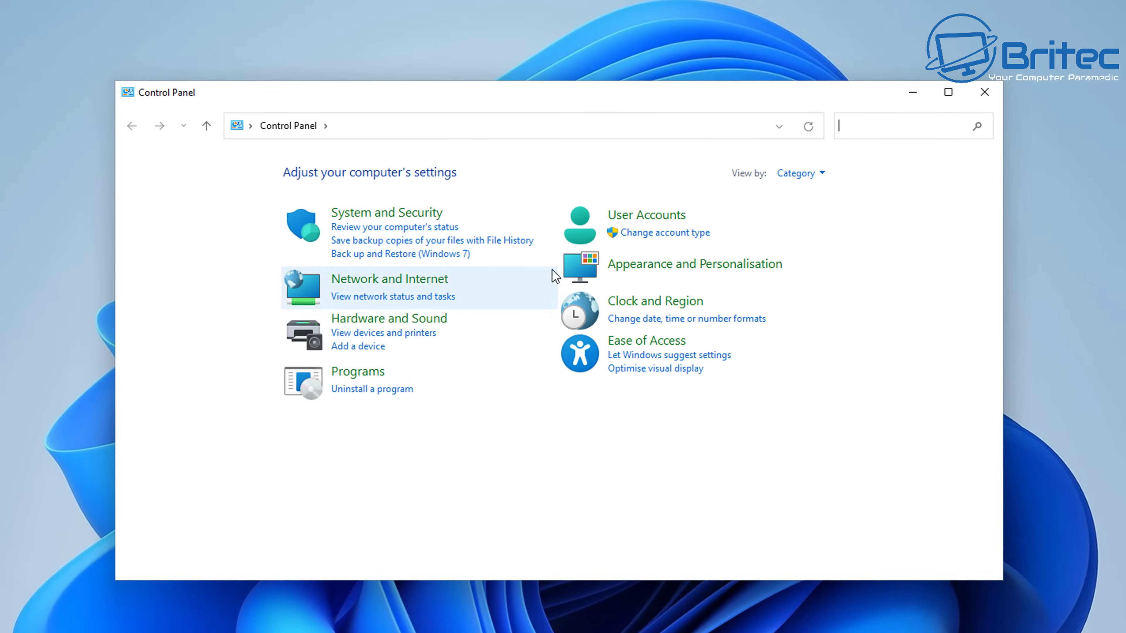
{"action": "left_click", "coordinate": [650, 205]}
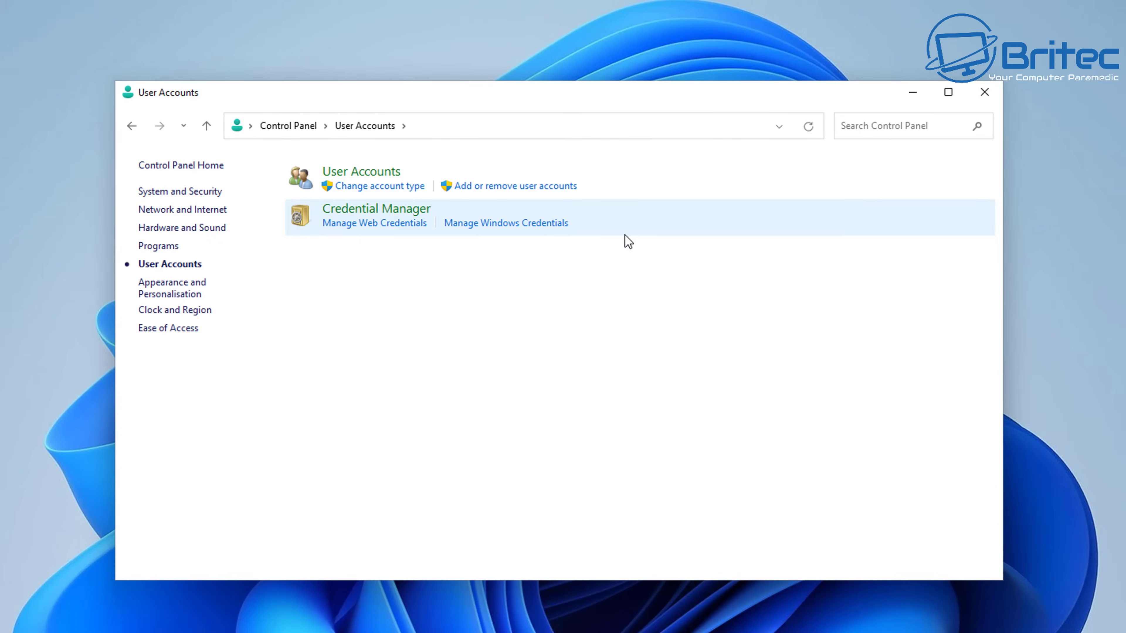
{"action": "left_click", "coordinate": [373, 175]}
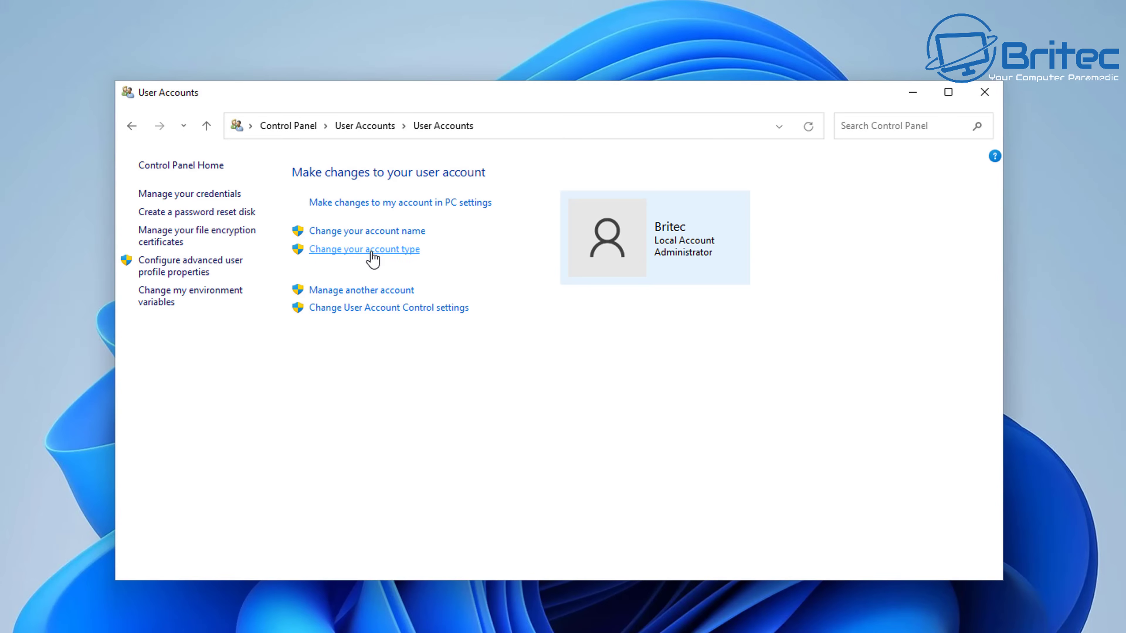
Change the Britec account type from Administrator to Standard
{"action": "left_click", "coordinate": [373, 250]}
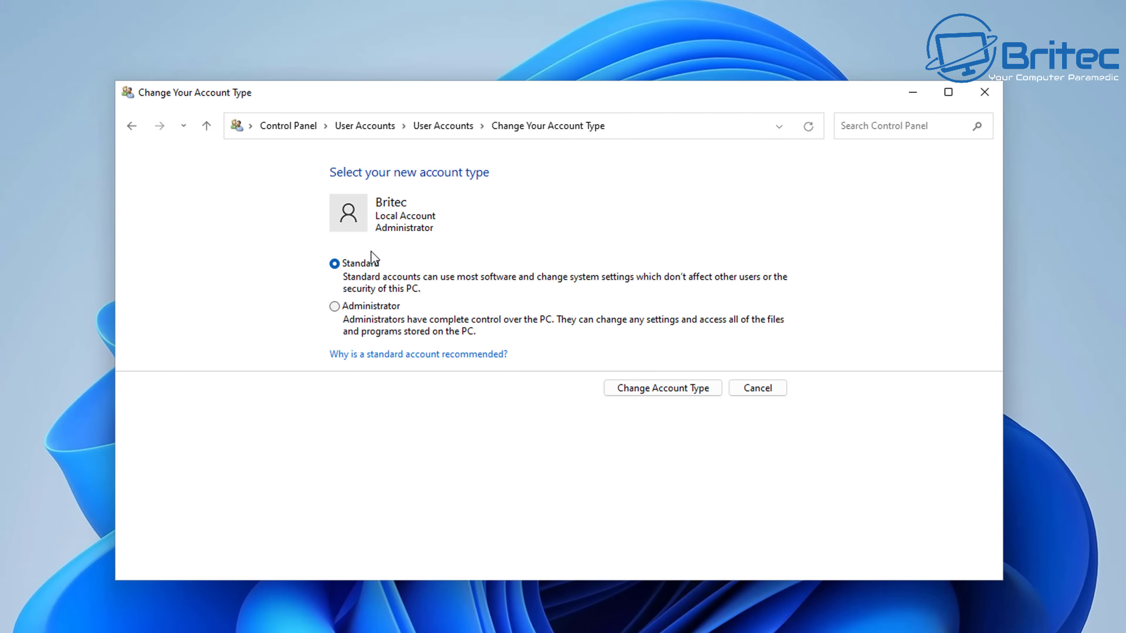
{"action": "left_click", "coordinate": [334, 306]}
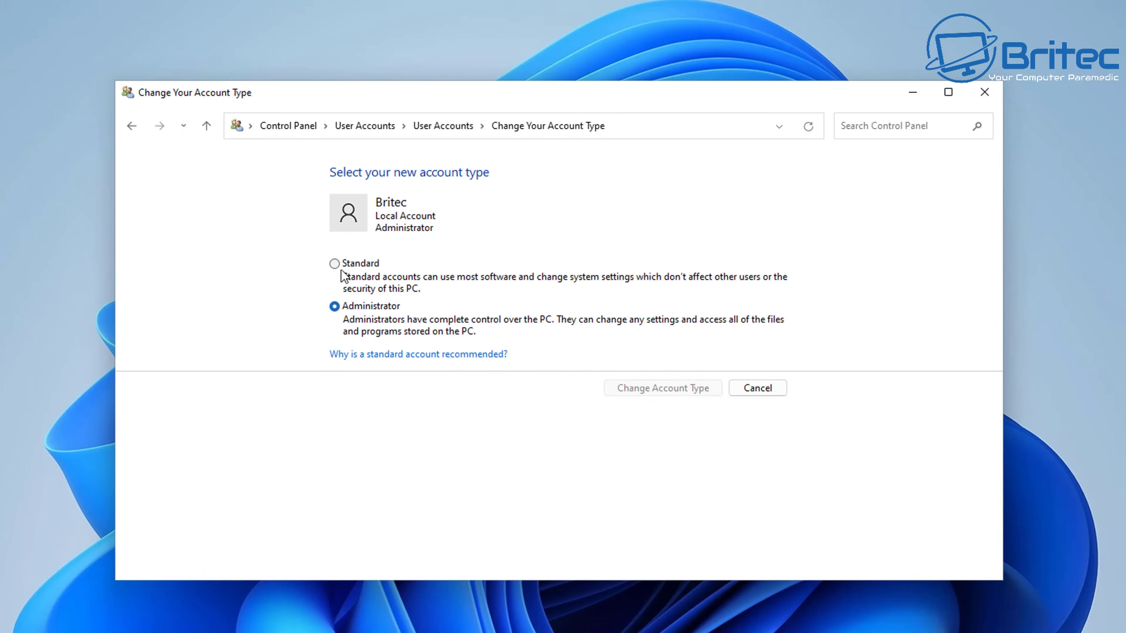
{"action": "left_click", "coordinate": [335, 263]}
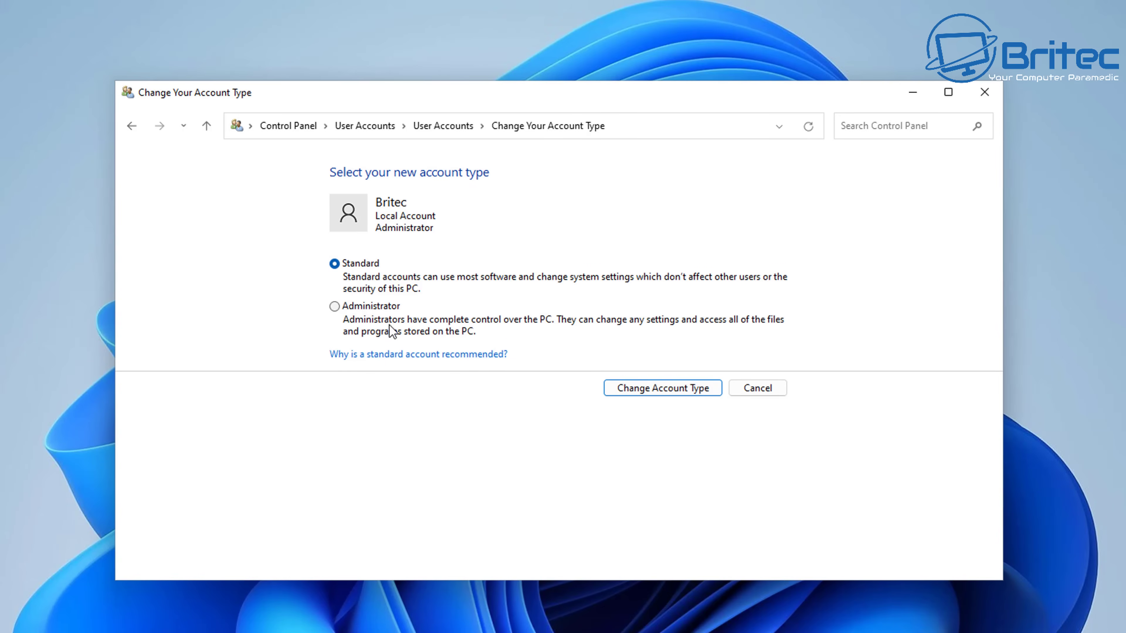
{"action": "left_click", "coordinate": [649, 391]}
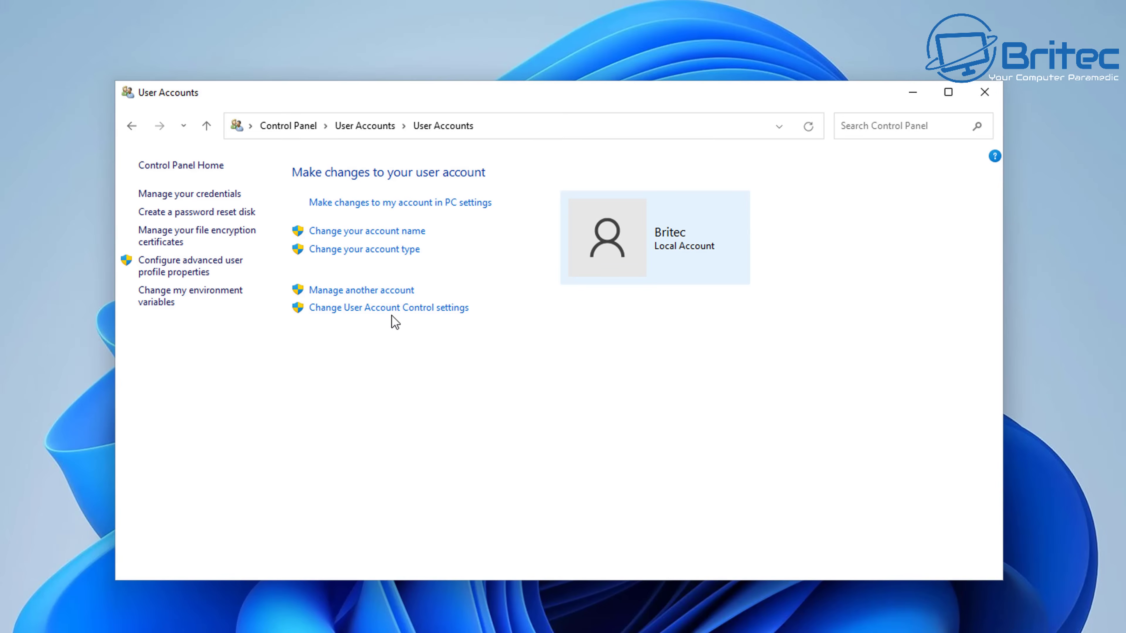
Create a password for the Britec account, confirm it, and add a password hint
{"action": "left_click", "coordinate": [389, 290]}
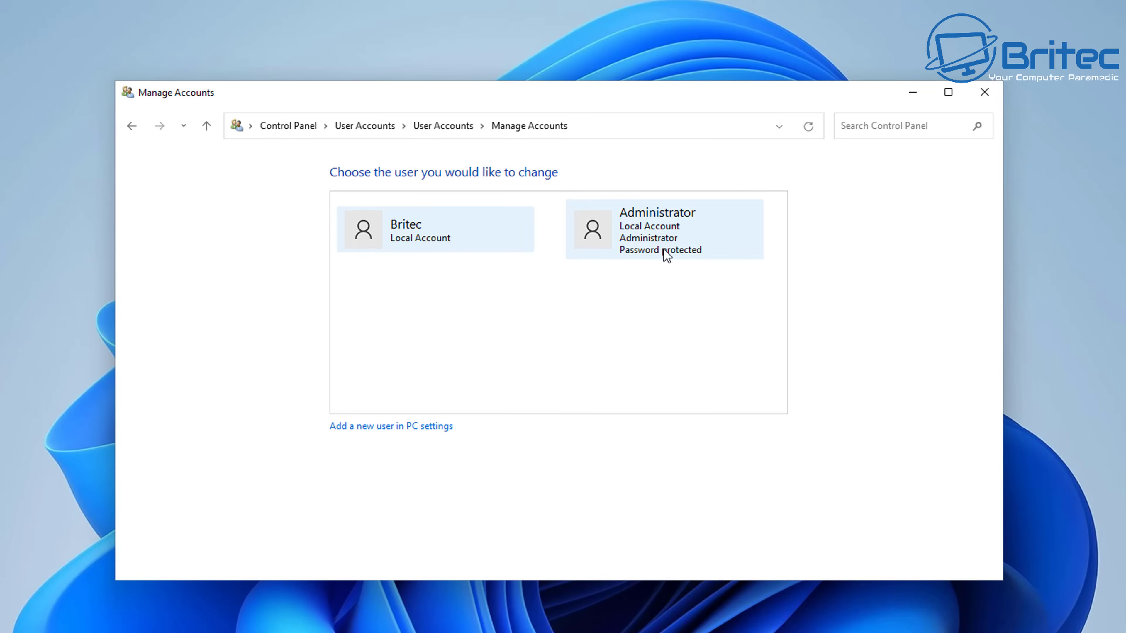
{"action": "left_click", "coordinate": [419, 245]}
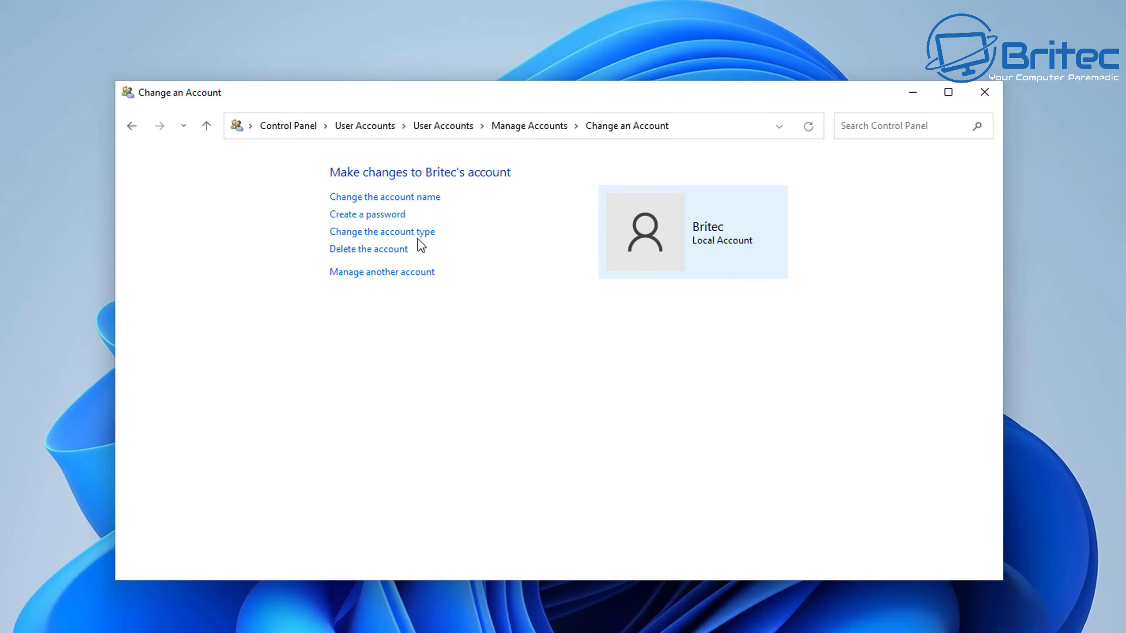
{"action": "left_click", "coordinate": [377, 216]}
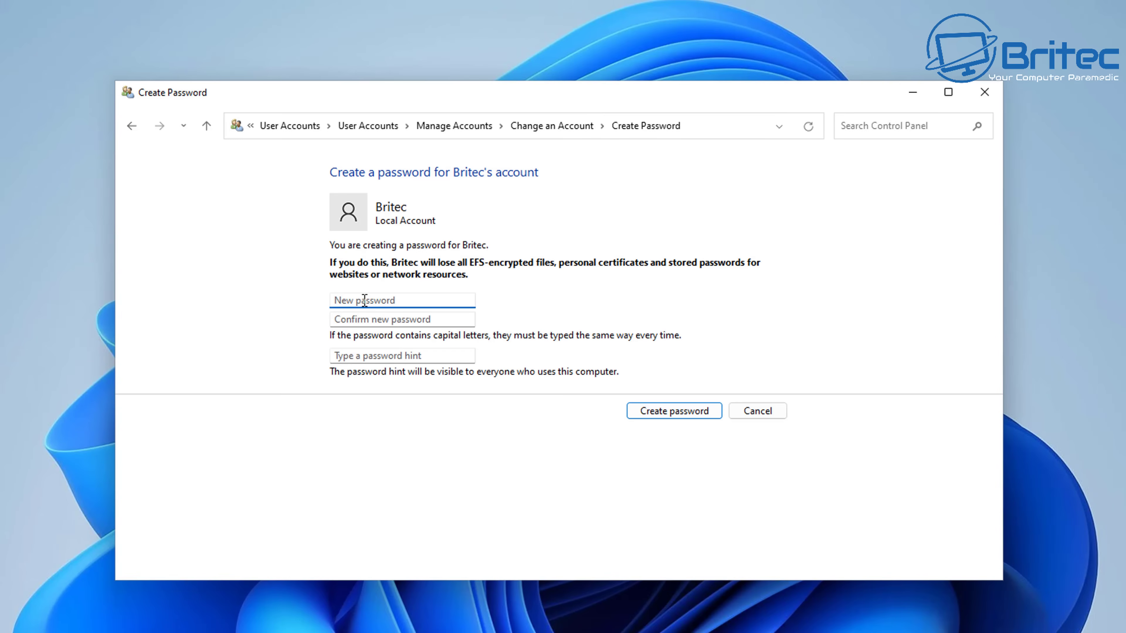
{"action": "type", "text": "p"}
{"action": "left_click", "coordinate": [356, 319]}
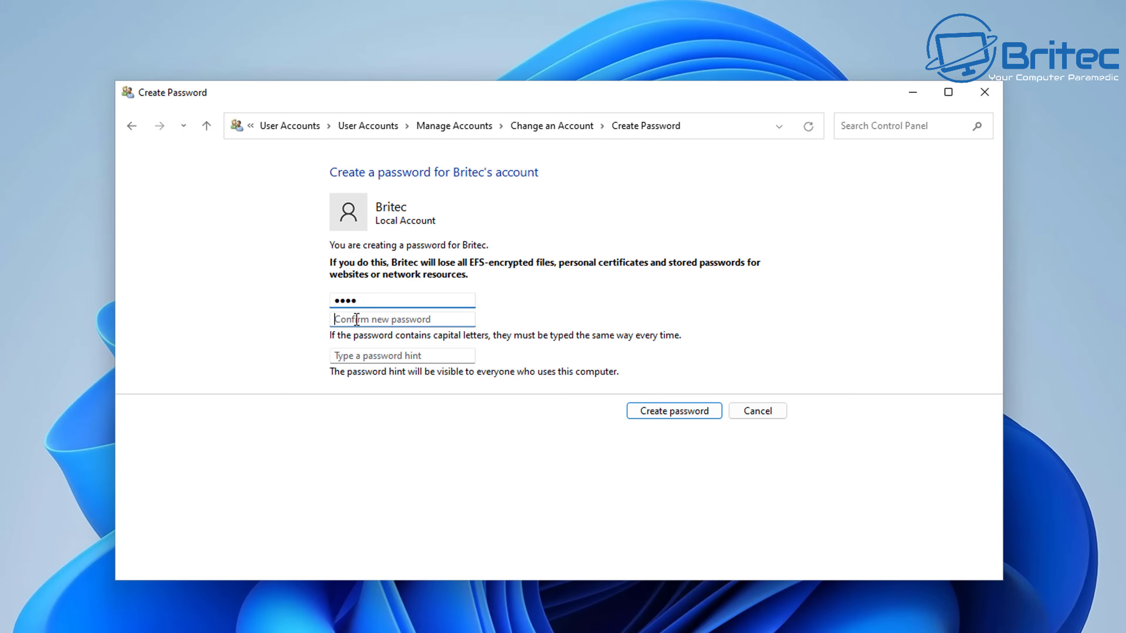
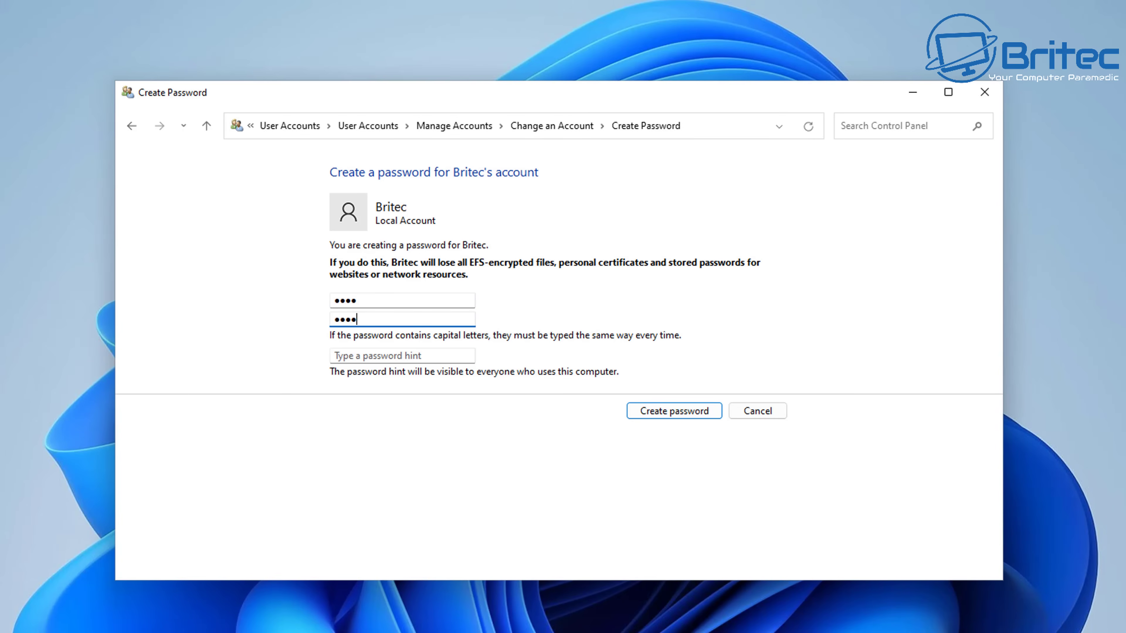
{"action": "left_click", "coordinate": [350, 354]}
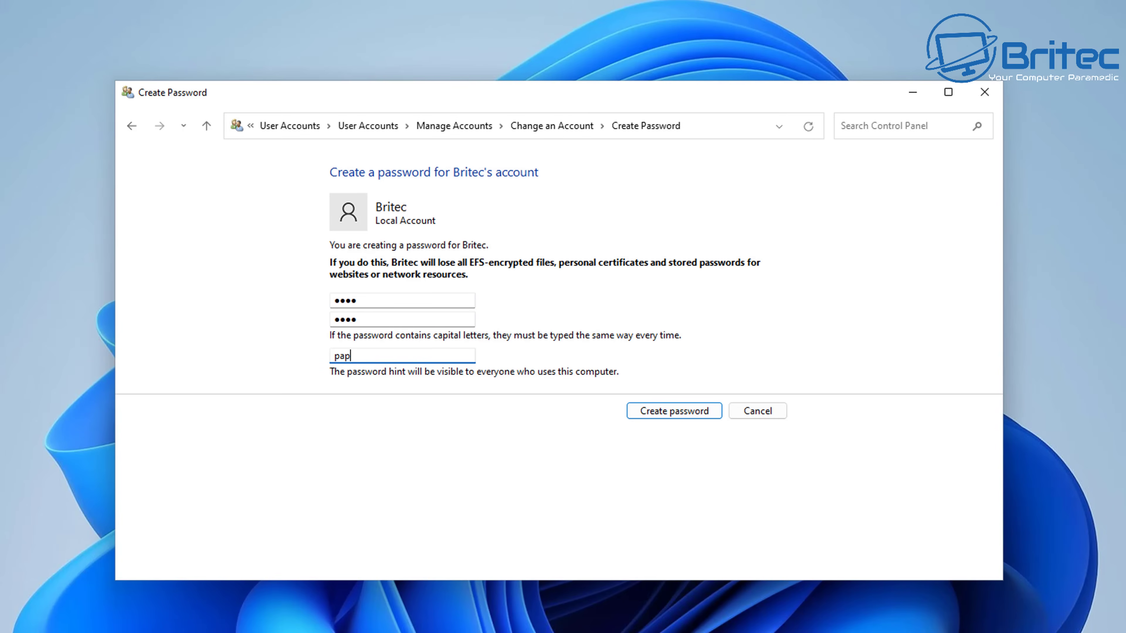
{"action": "left_click", "coordinate": [665, 411]}
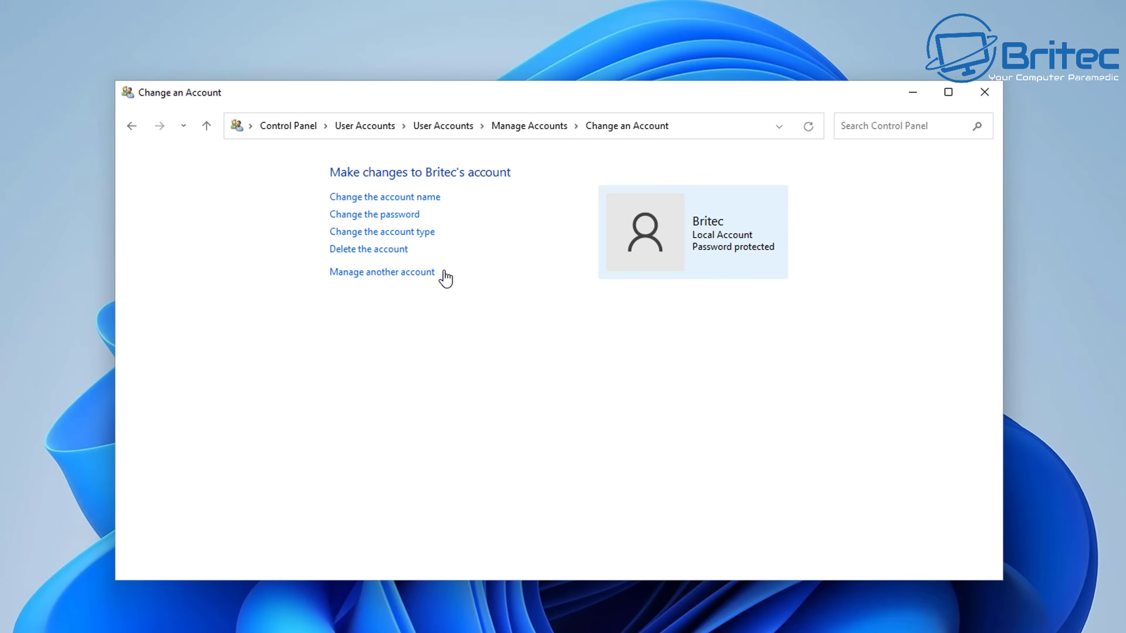
View all accounts, both now password protected, then close Control Panel
{"action": "left_click", "coordinate": [396, 272]}
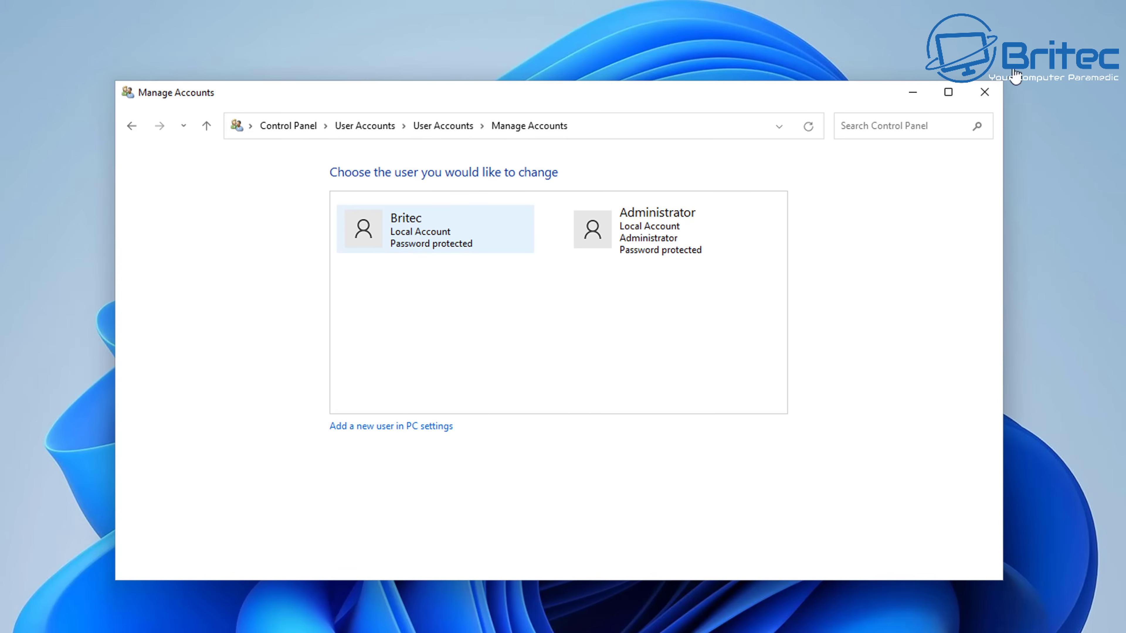
{"action": "left_click", "coordinate": [985, 92]}
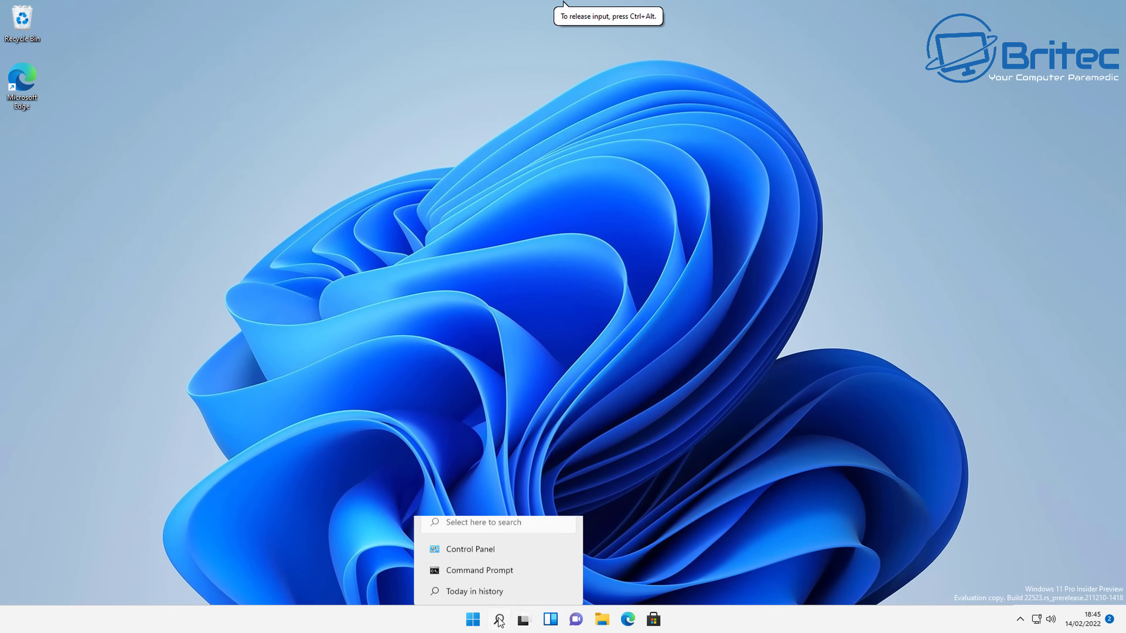
Reopen Control Panel from the recent items in Windows search
{"action": "left_click", "coordinate": [499, 622]}
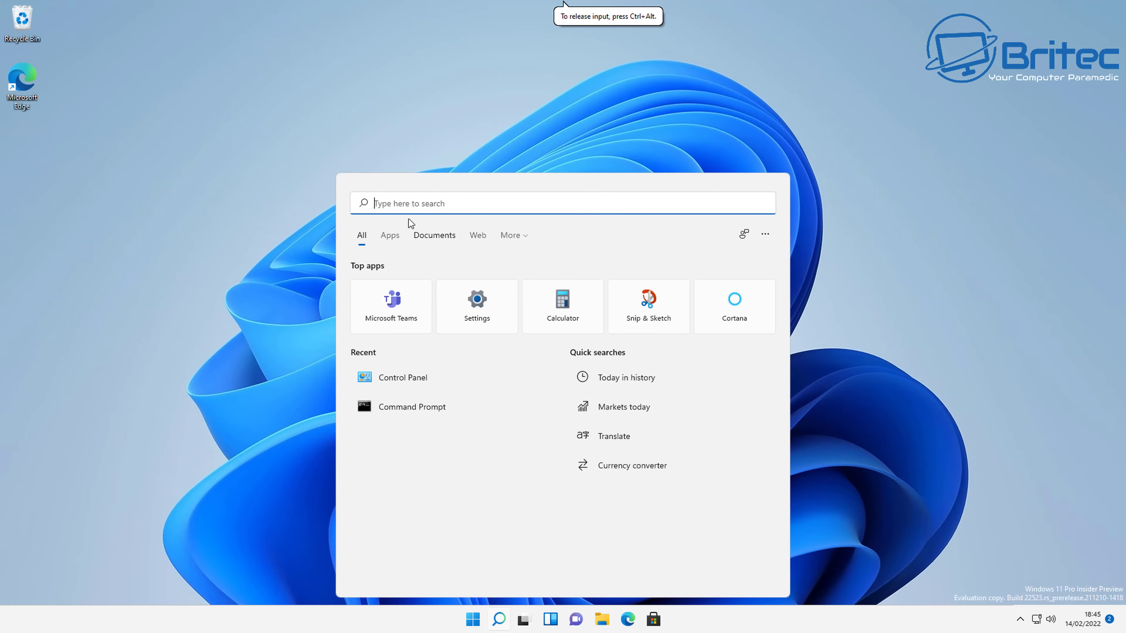
{"action": "left_click", "coordinate": [404, 377]}
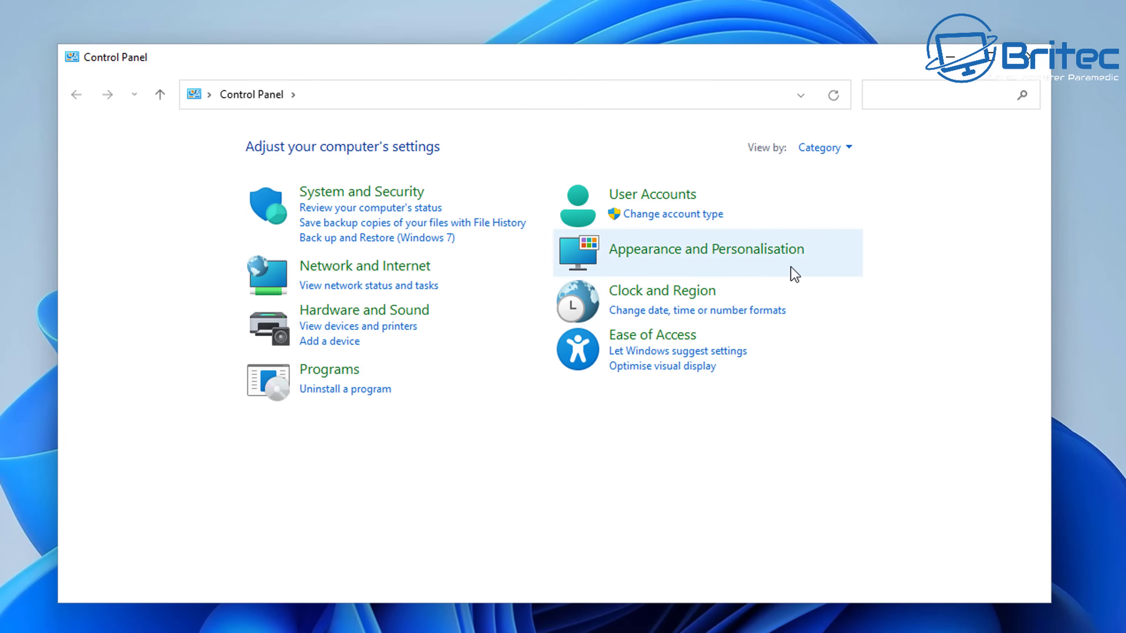
Raise the User Account Control slider to Always notify and confirm the change
{"action": "left_click", "coordinate": [651, 200]}
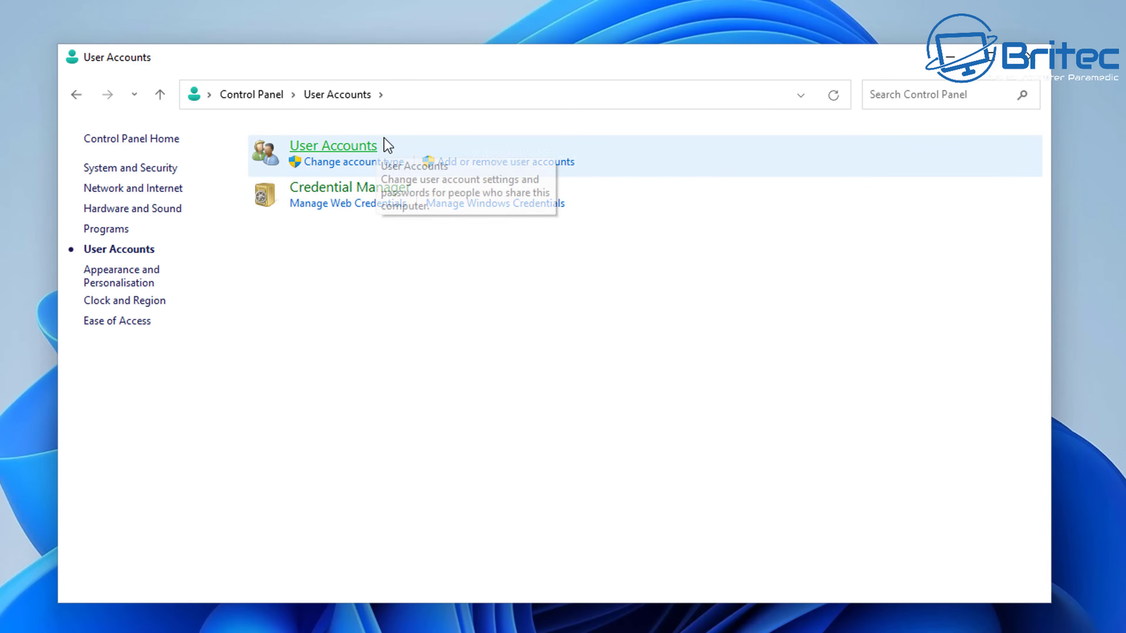
{"action": "left_click", "coordinate": [348, 150]}
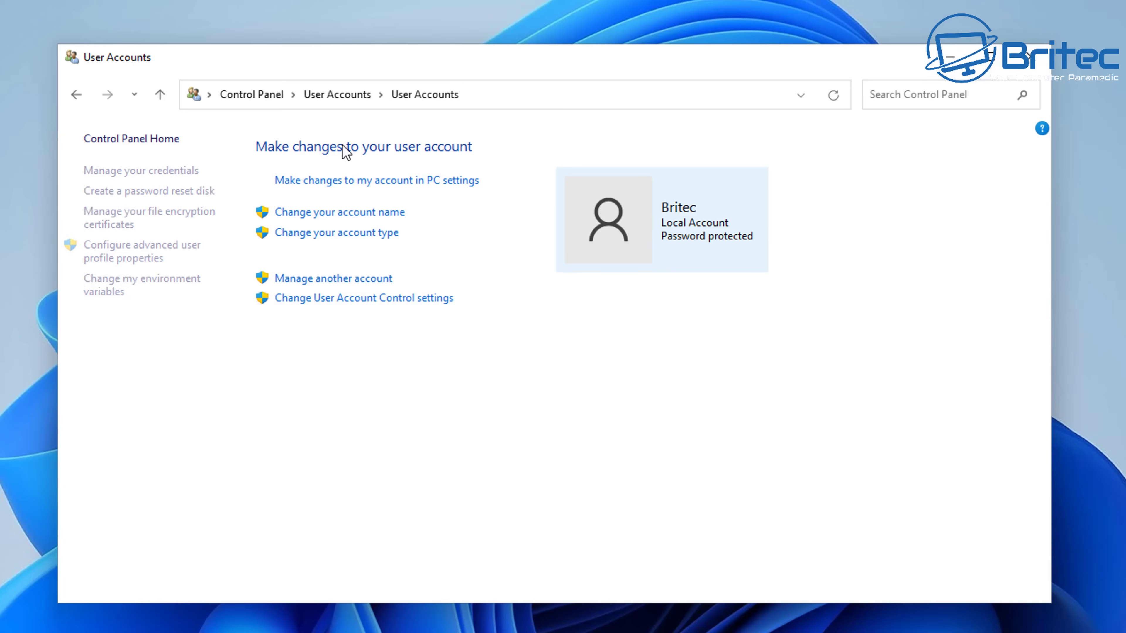
{"action": "left_click", "coordinate": [354, 308]}
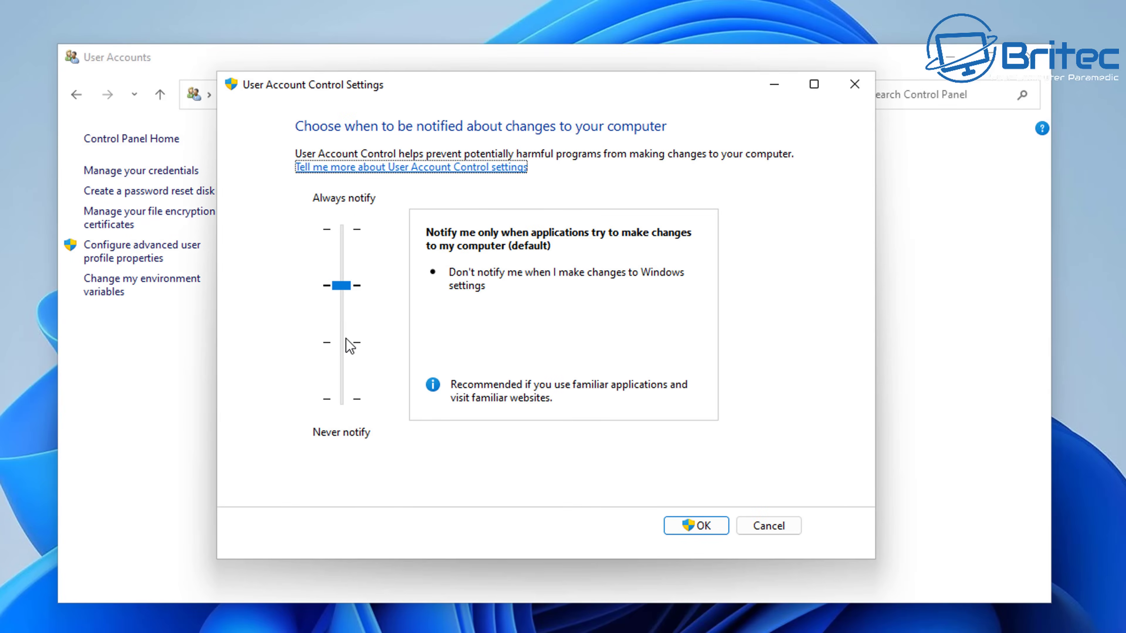
{"action": "left_click_drag", "start_coordinate": [340, 286], "coordinate": [350, 219]}
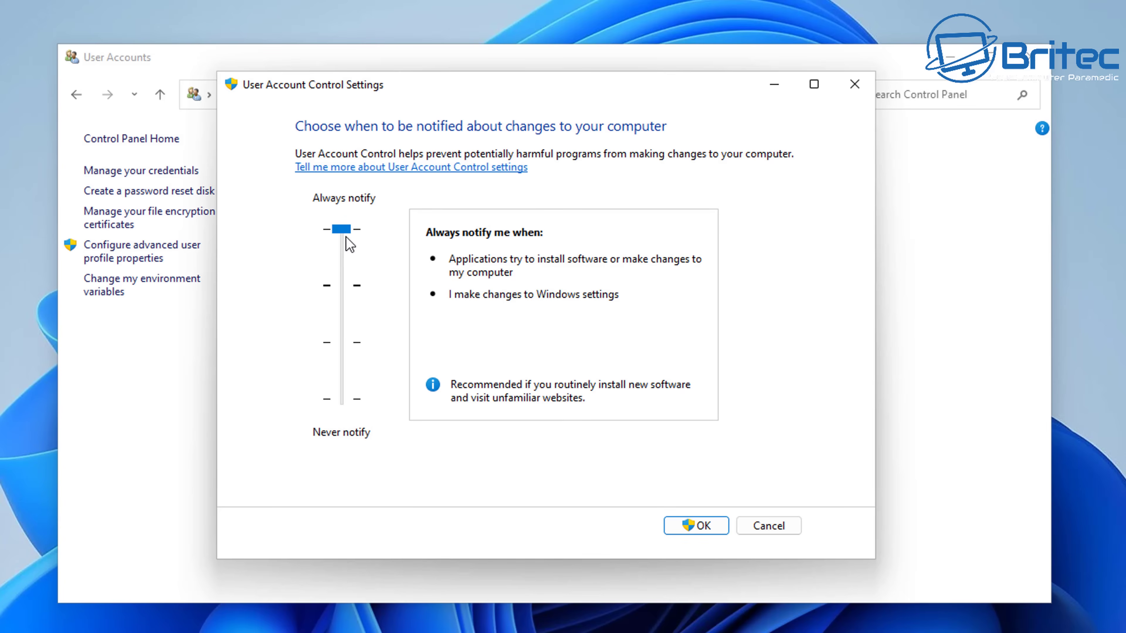
{"action": "left_click", "coordinate": [704, 526]}
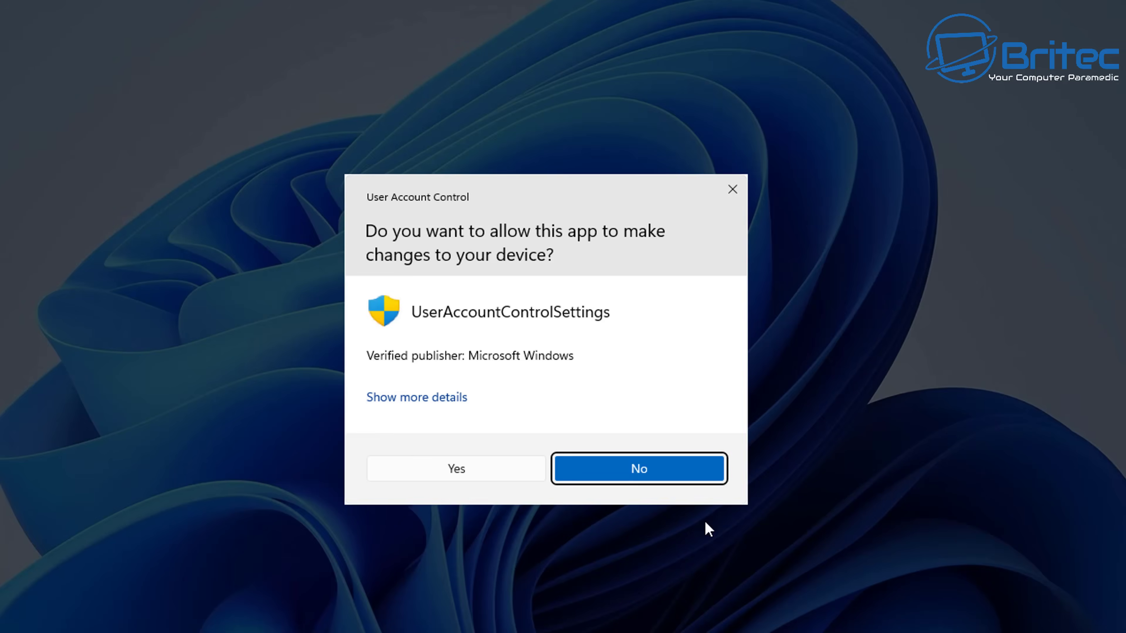
{"action": "left_click", "coordinate": [453, 471]}
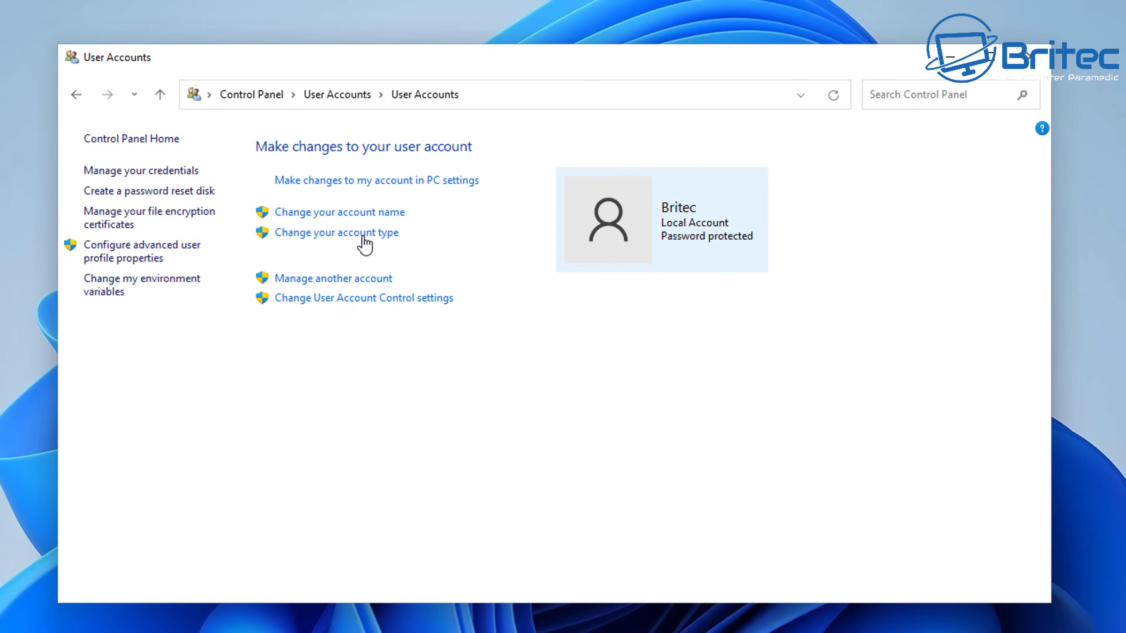
Open Manage another account from User Accounts, approving the elevation prompt
{"action": "left_click", "coordinate": [76, 95]}
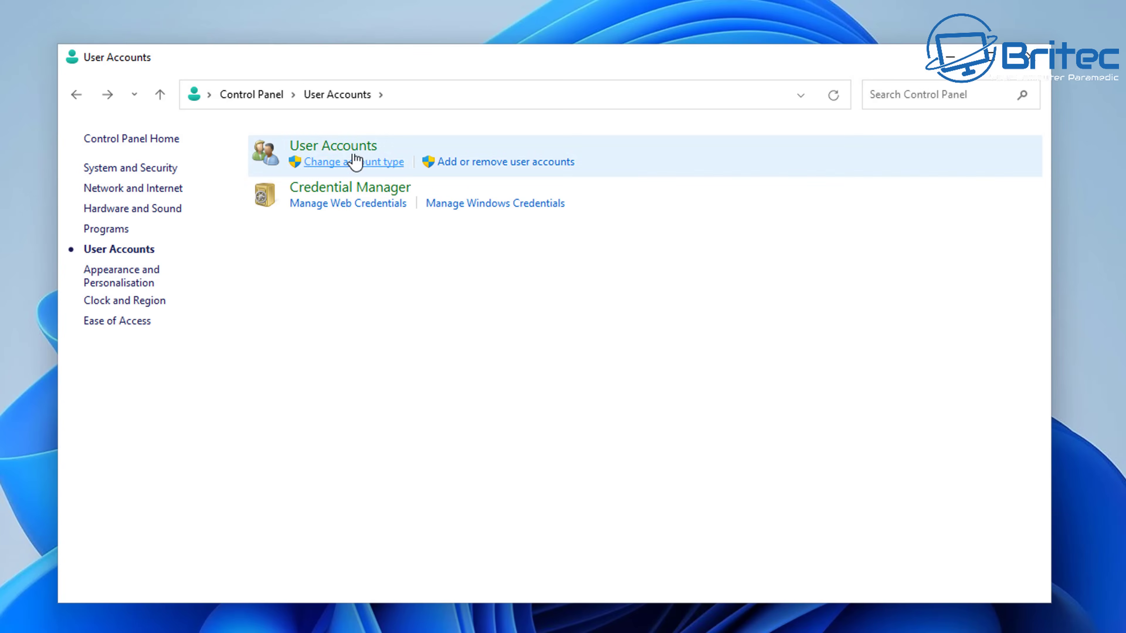
{"action": "left_click", "coordinate": [321, 146]}
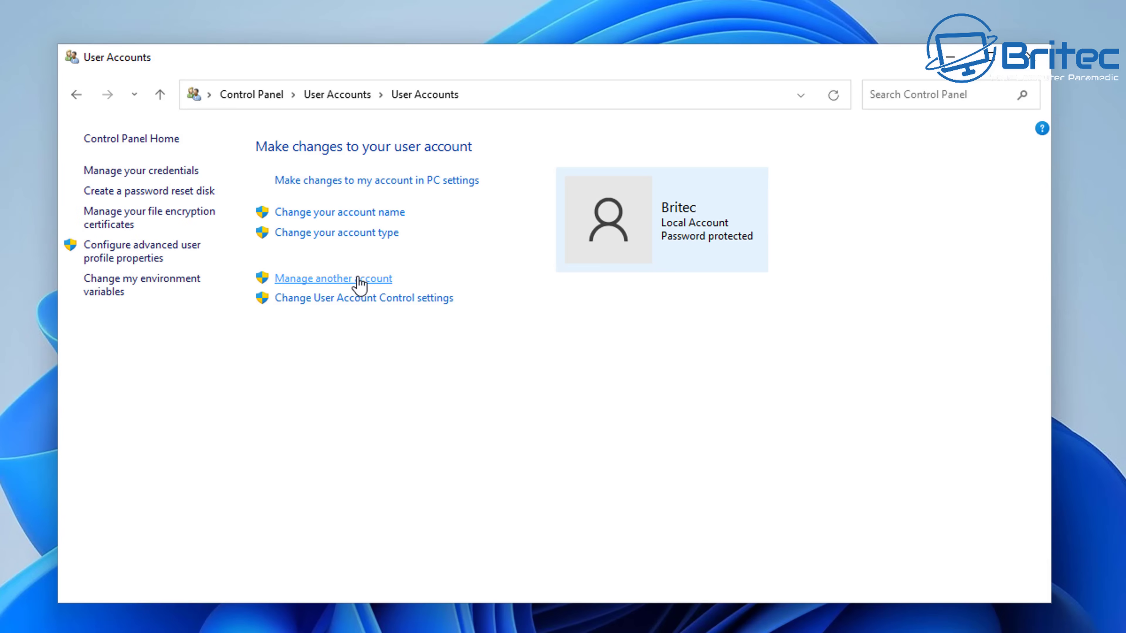
{"action": "left_click", "coordinate": [349, 279]}
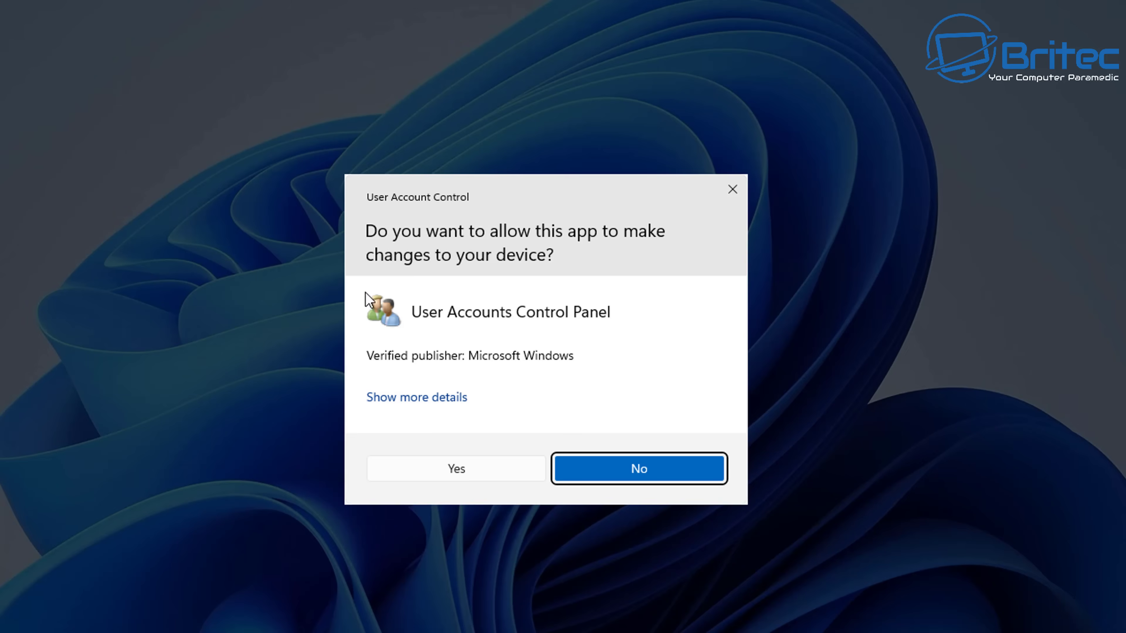
{"action": "left_click", "coordinate": [458, 469]}
Review the Administrator account's details, then close the account management window
{"action": "left_click", "coordinate": [612, 208]}
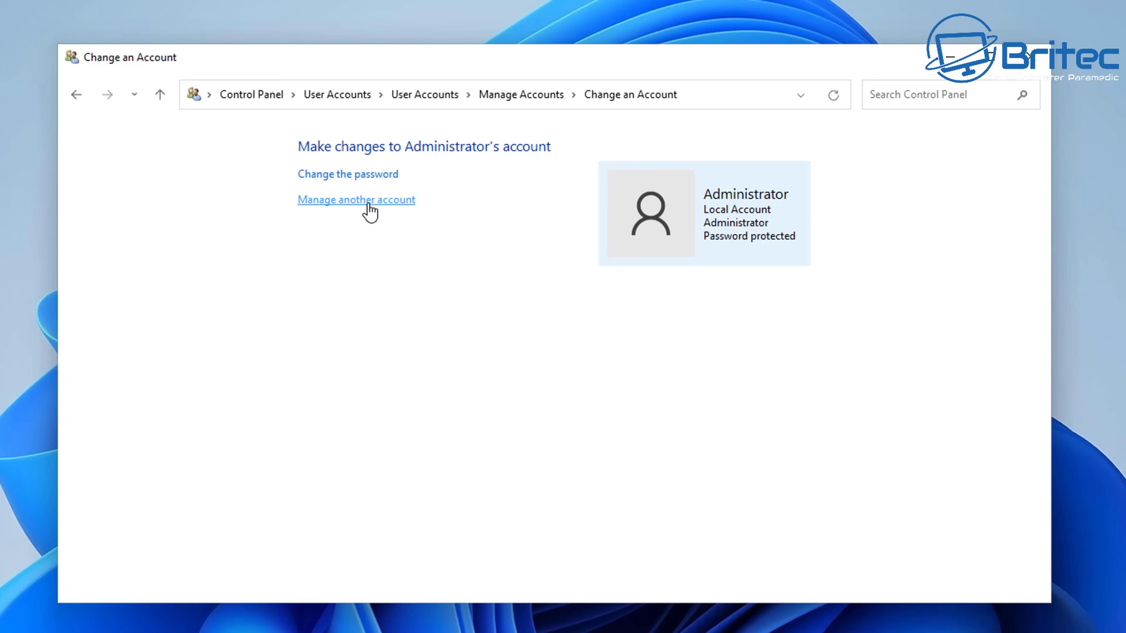
{"action": "left_click", "coordinate": [368, 205]}
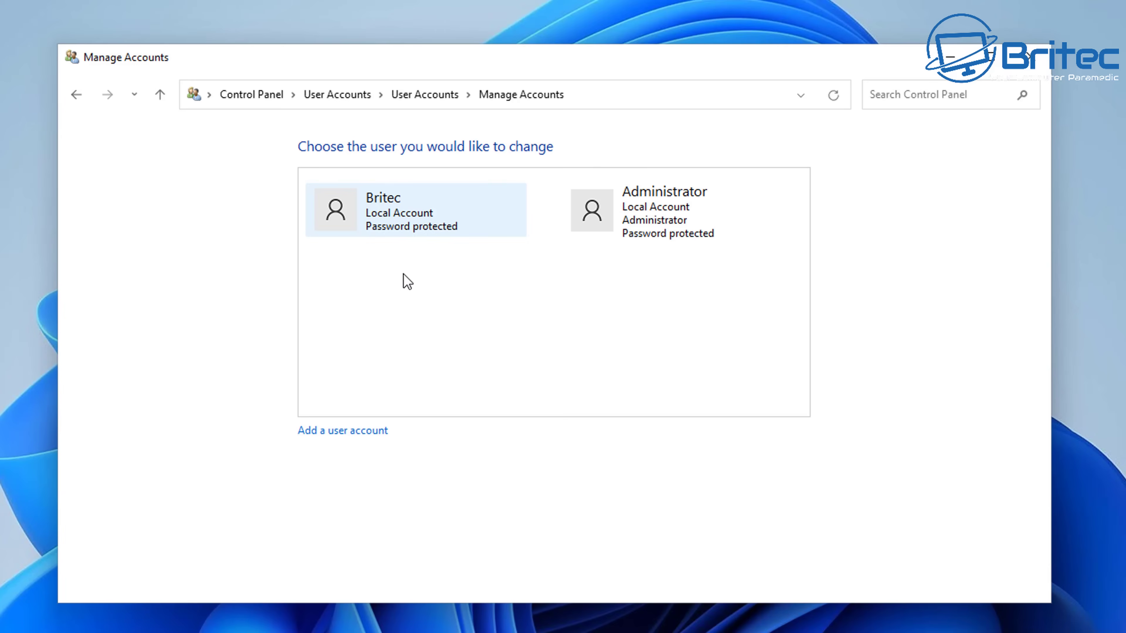
{"action": "left_click", "coordinate": [619, 230]}
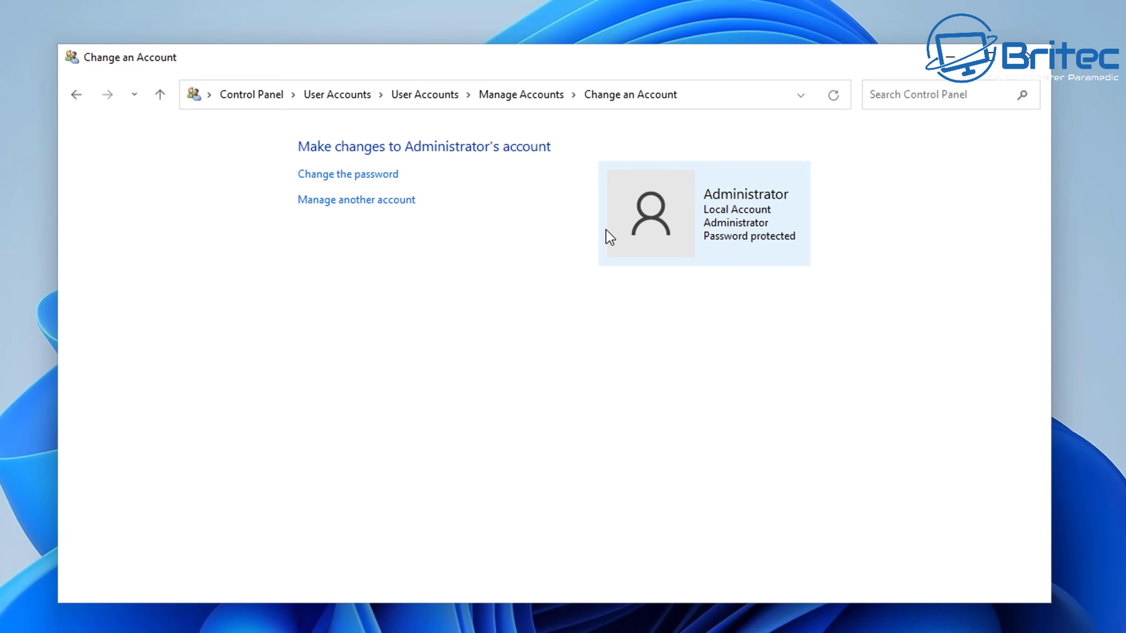
{"action": "left_click", "coordinate": [1027, 56]}
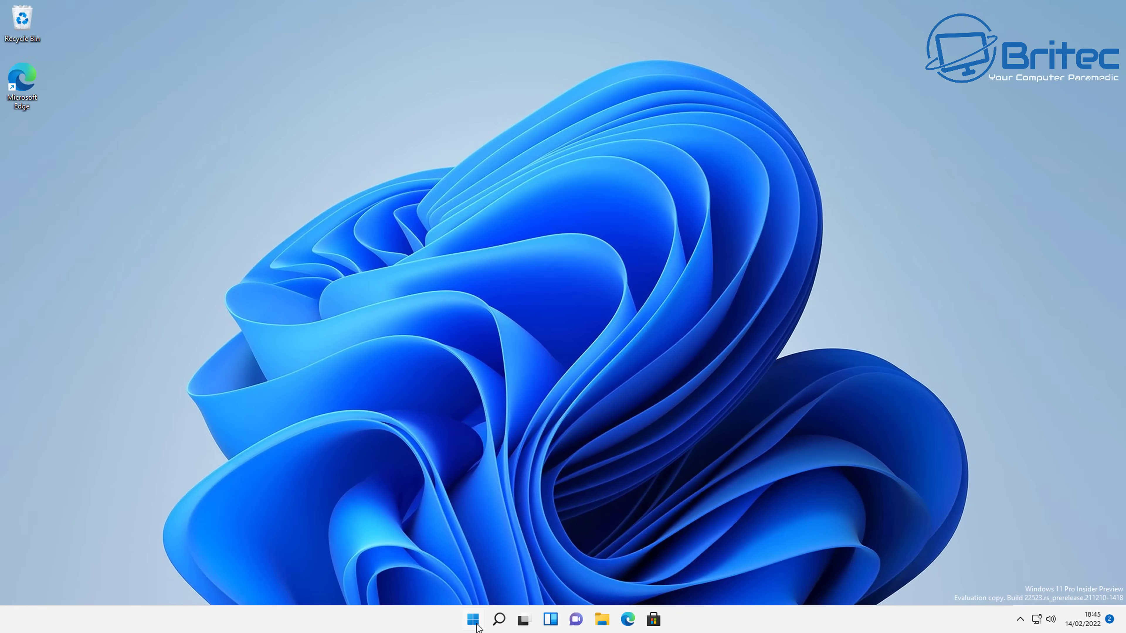
Restart the PC from the Start menu power options
{"action": "left_click", "coordinate": [473, 619]}
{"action": "left_click", "coordinate": [707, 579]}
{"action": "left_click", "coordinate": [716, 558]}
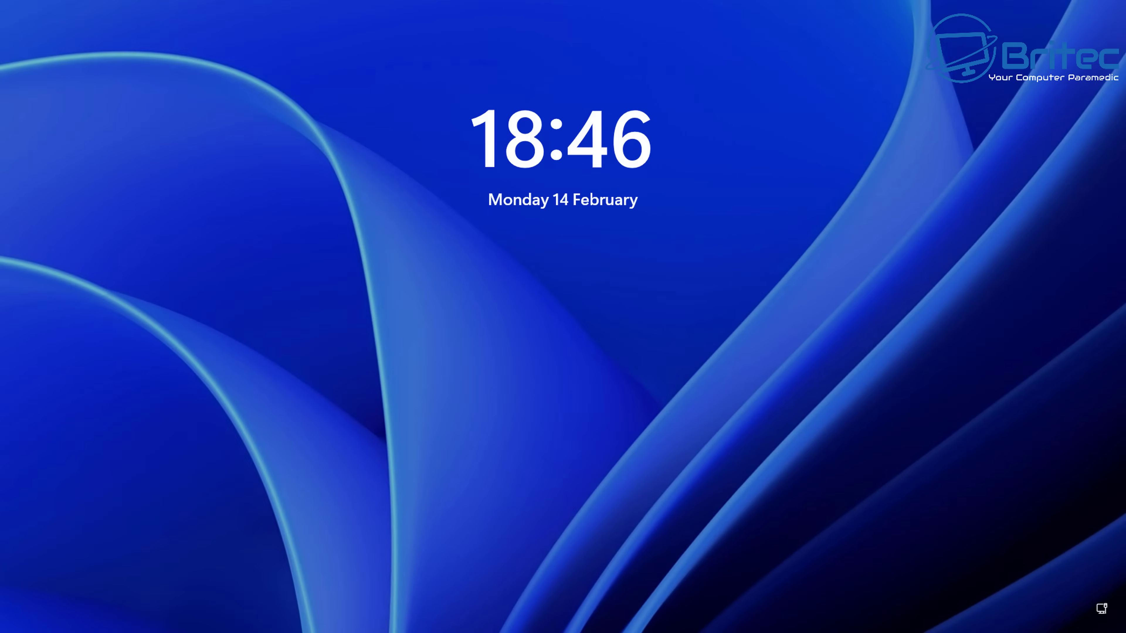
Sign in to the standard Britec account by entering its password
{"action": "left_click", "coordinate": [611, 480]}
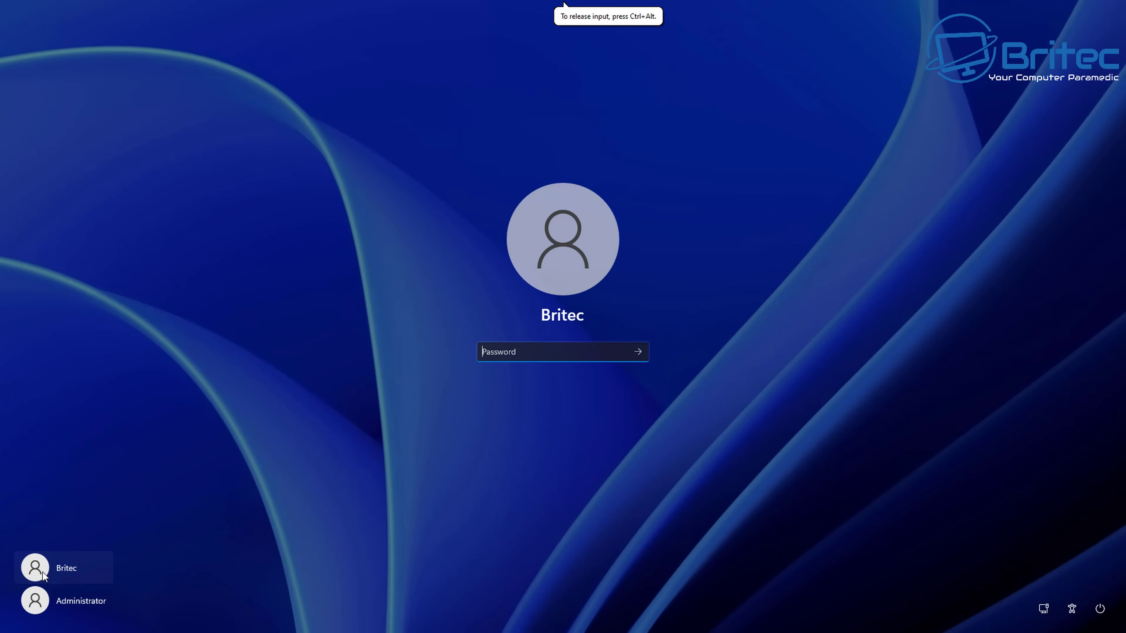
{"action": "left_click", "coordinate": [76, 566]}
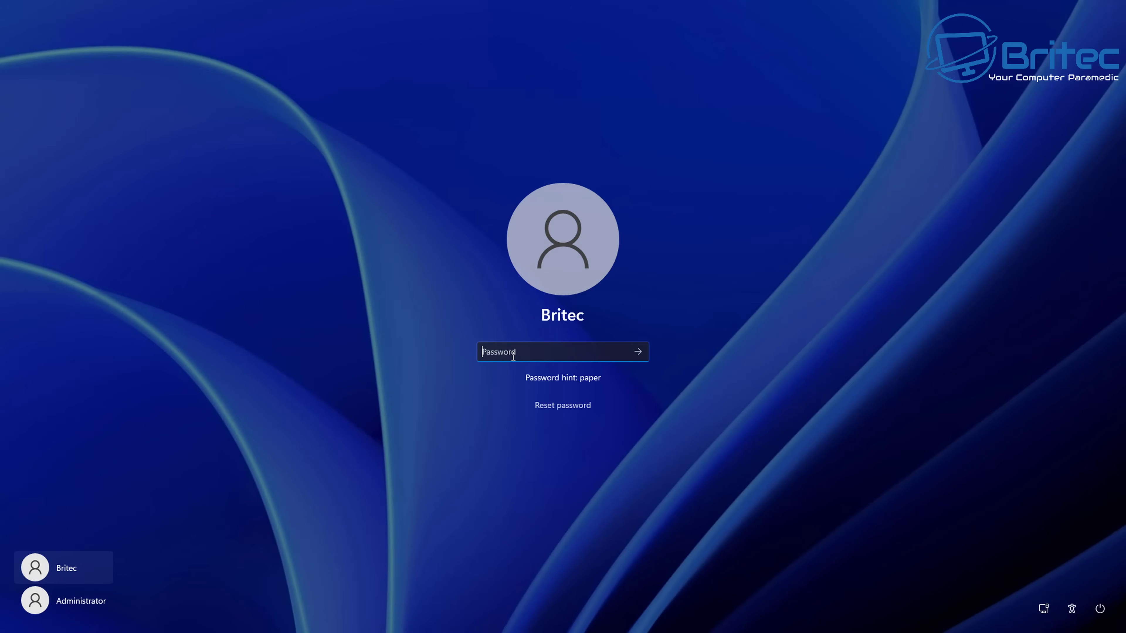
{"action": "key", "text": "Return"}
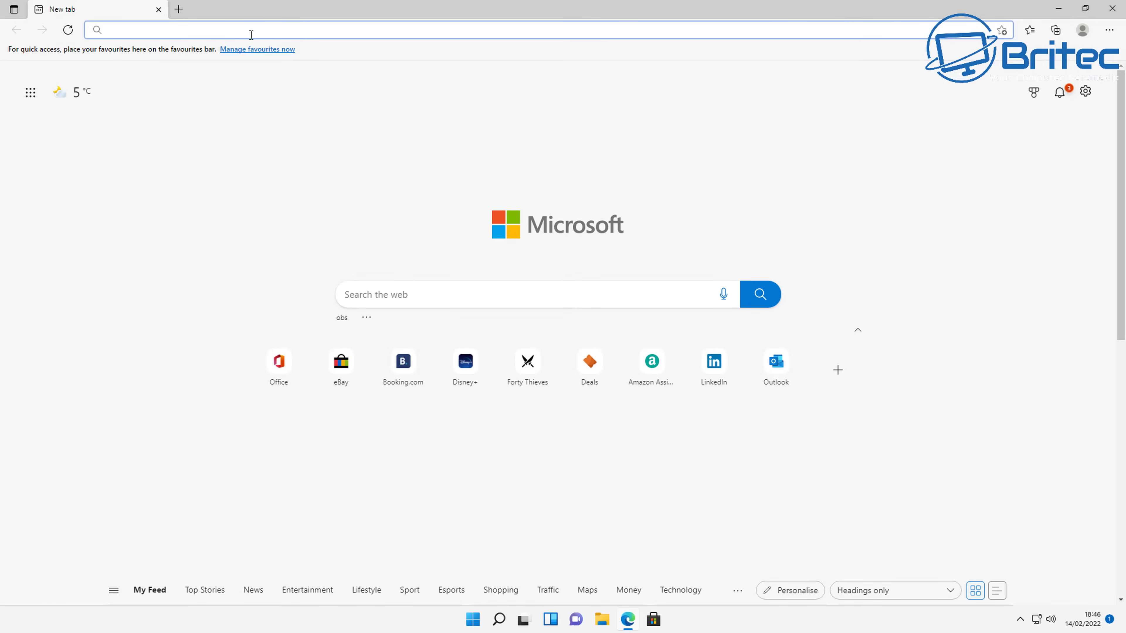
Search the web for obs and download the OBS Studio 27.1.3 Windows installer from obsproject.com
{"action": "type", "text": "obs"}
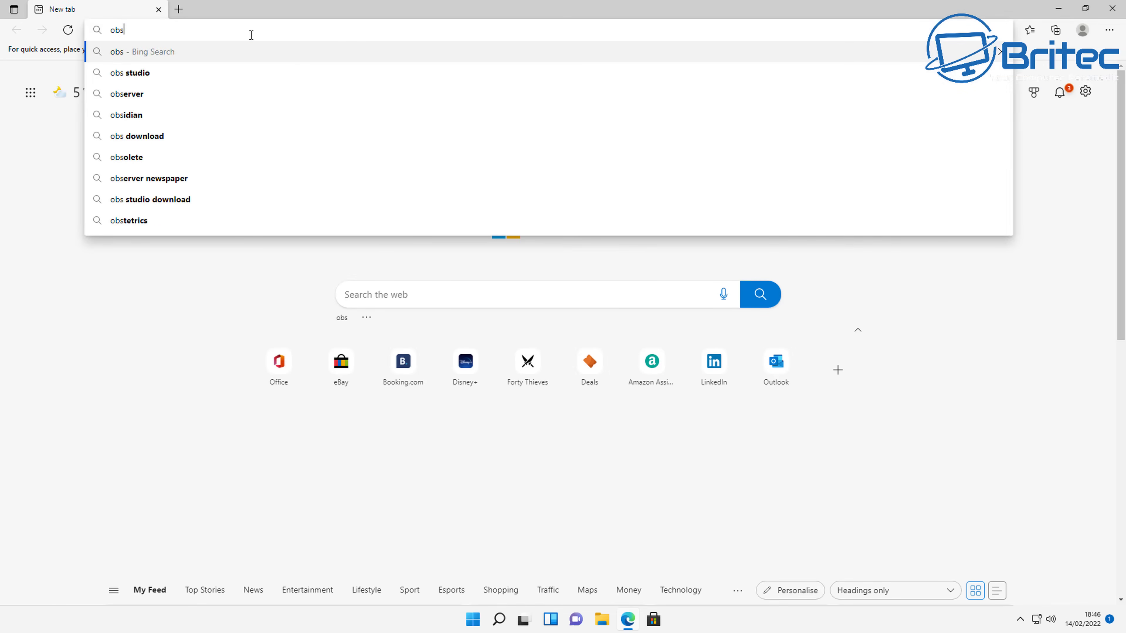
{"action": "key", "text": "Return"}
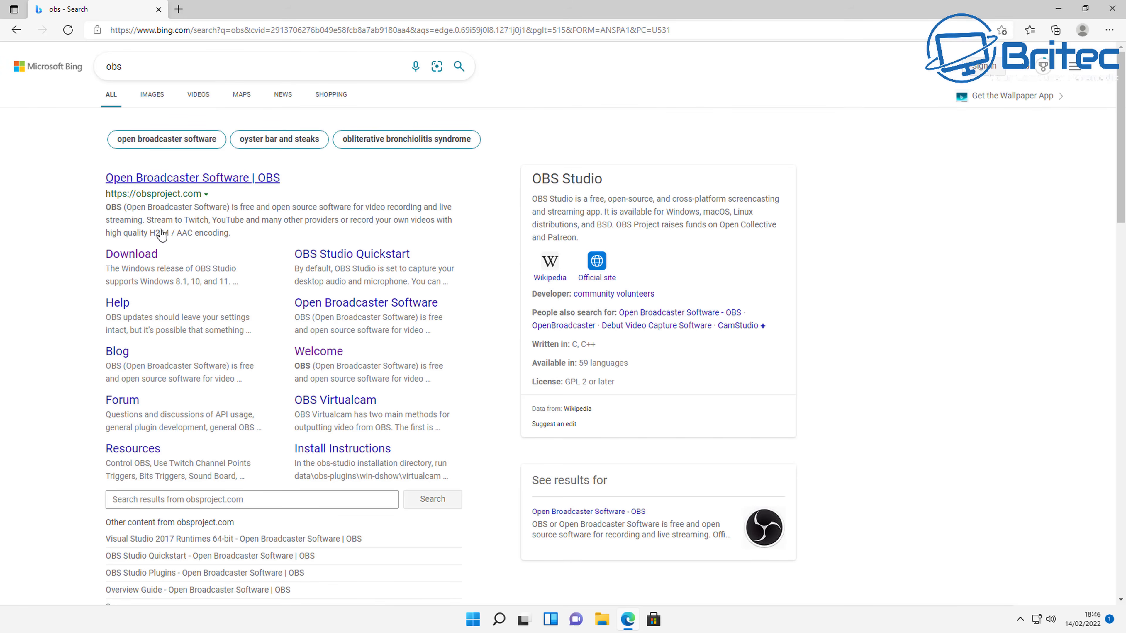
{"action": "left_click", "coordinate": [139, 255]}
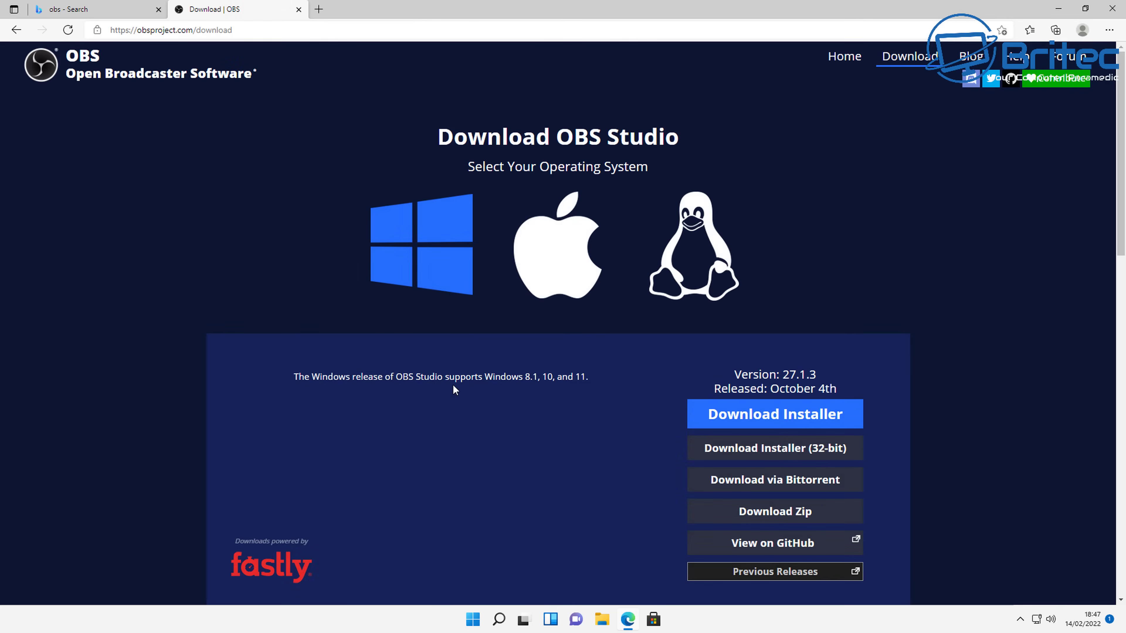
{"action": "left_click", "coordinate": [753, 415]}
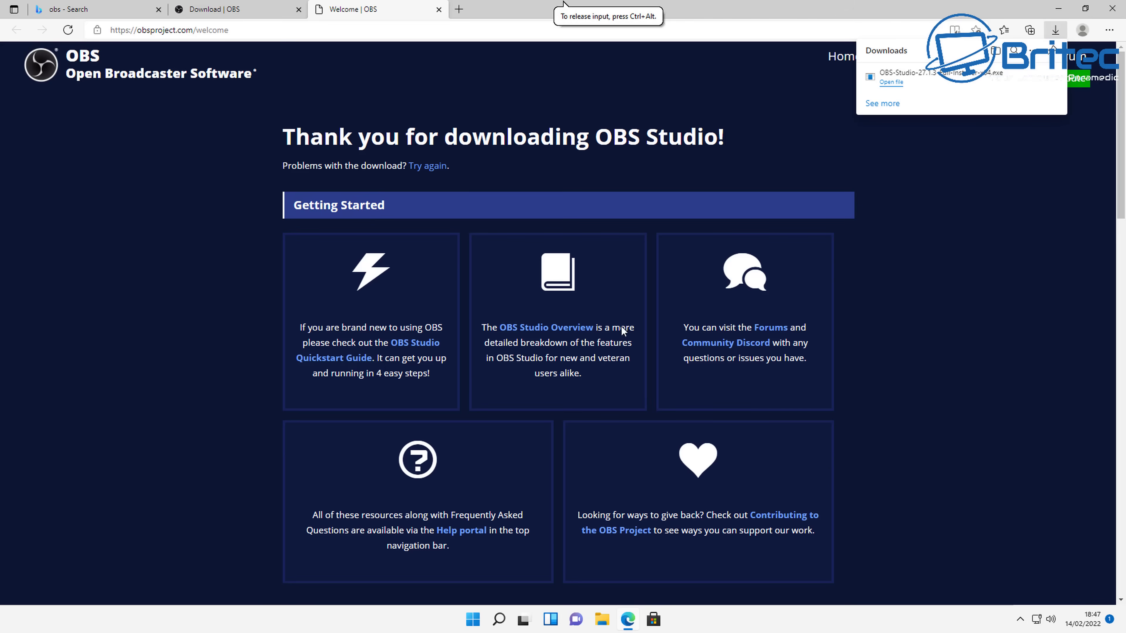
Run OBS-Studio-27.1.3-Full-Installer-x64 from the Downloads folder after closing Edge
{"action": "left_click", "coordinate": [998, 53]}
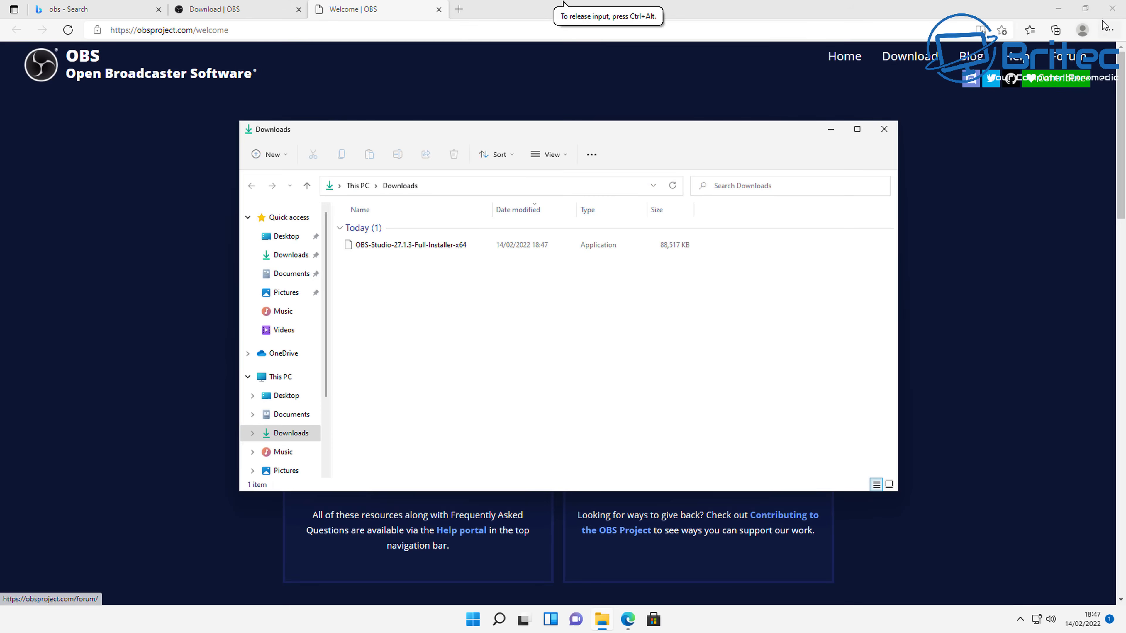
{"action": "left_click", "coordinate": [1110, 9]}
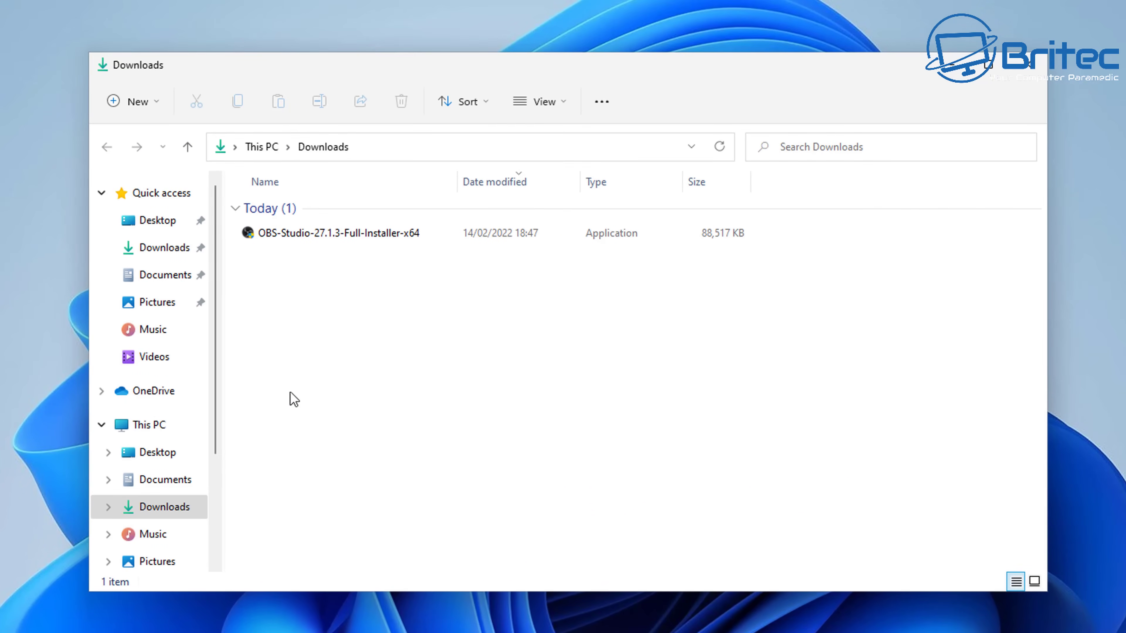
{"action": "double_click", "coordinate": [298, 233]}
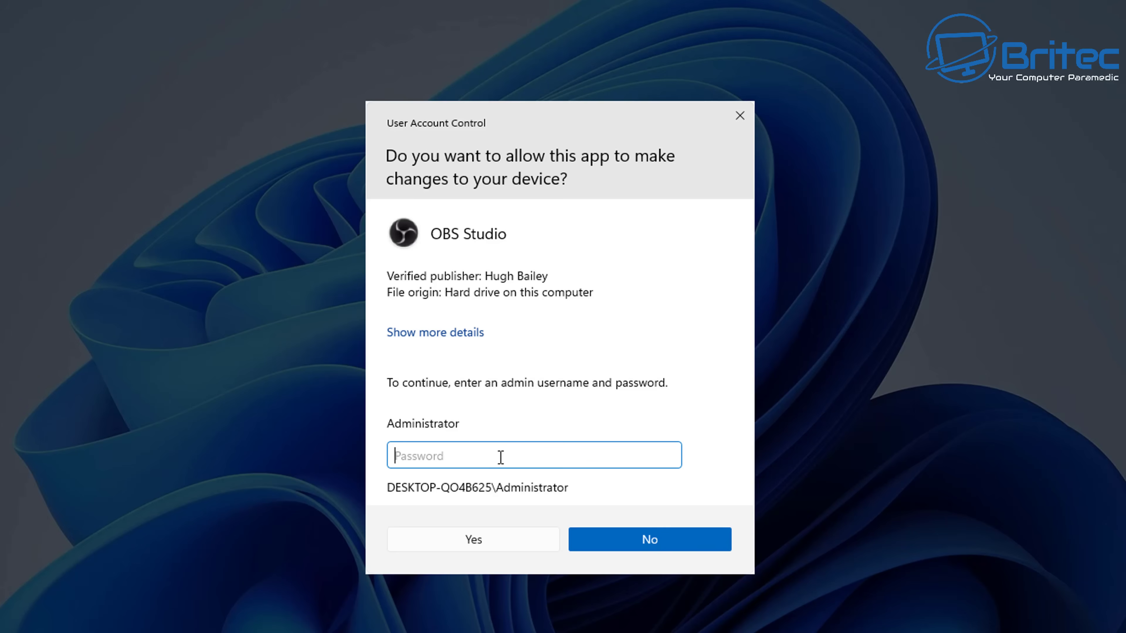
Enter the Administrator password in the UAC prompt to allow the installation
{"action": "type", "text": "••••••••"}
{"action": "key", "text": "Return"}
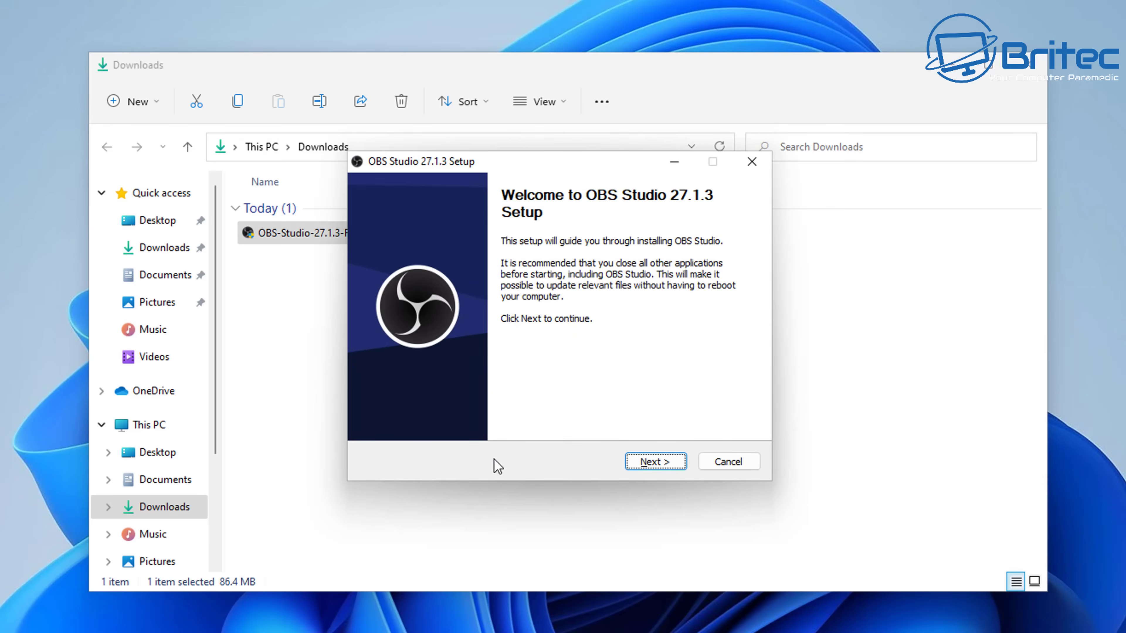
Minimize the Explorer window and advance OBS Setup to the License Information page
{"action": "left_click", "coordinate": [954, 71]}
{"action": "left_click", "coordinate": [953, 69]}
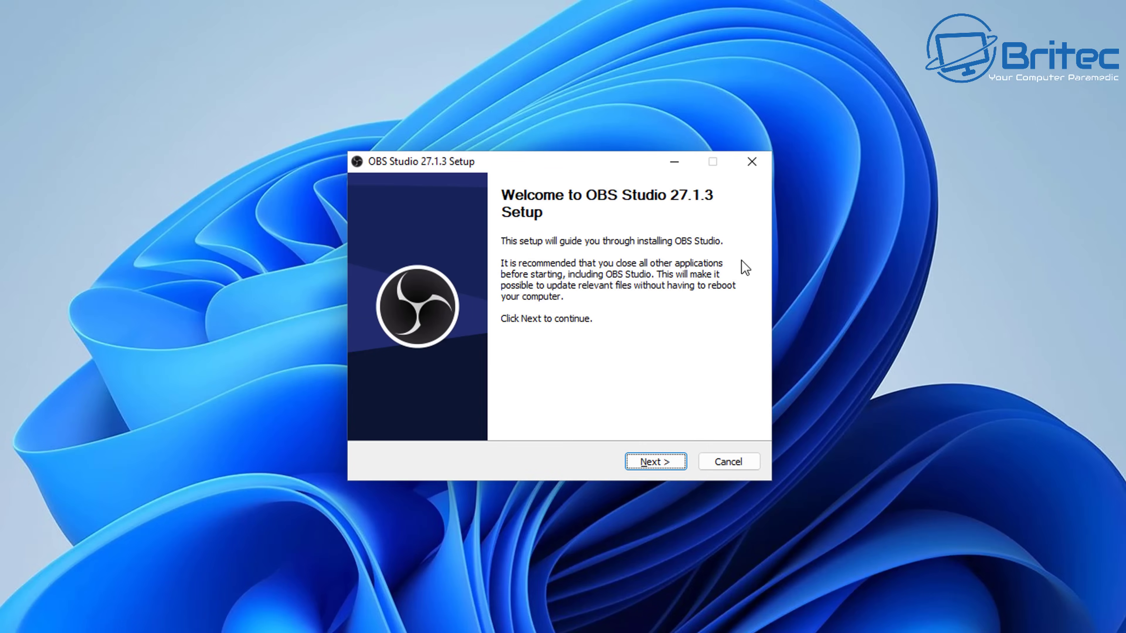
{"action": "left_click", "coordinate": [645, 461]}
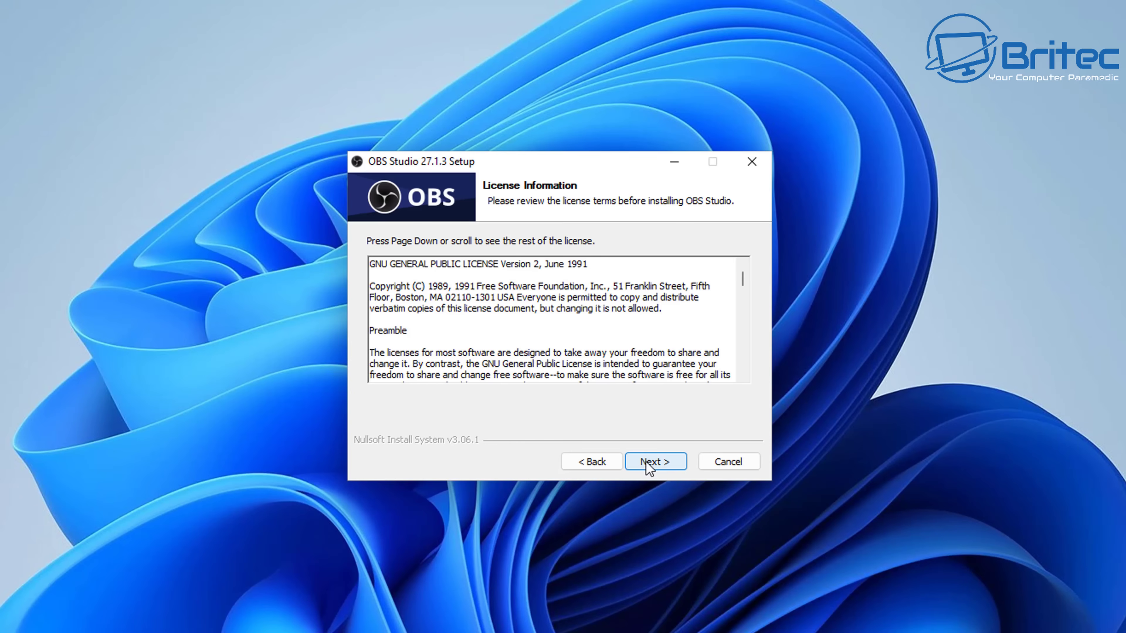
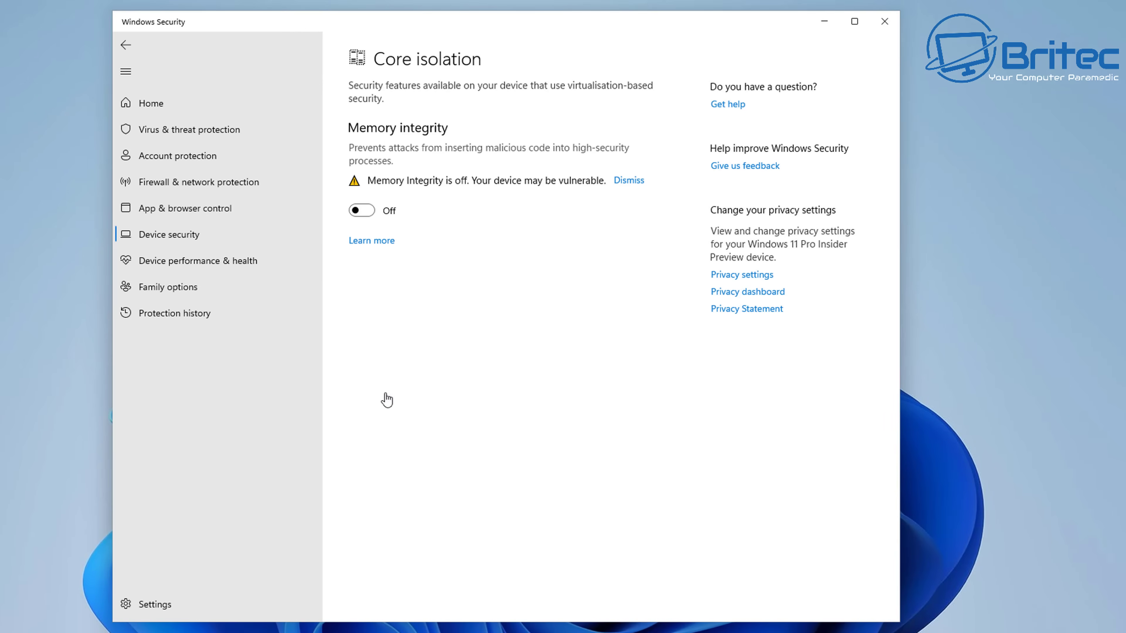
Turn on Memory integrity and enter the administrator password in the UAC prompt
{"action": "left_click", "coordinate": [372, 210]}
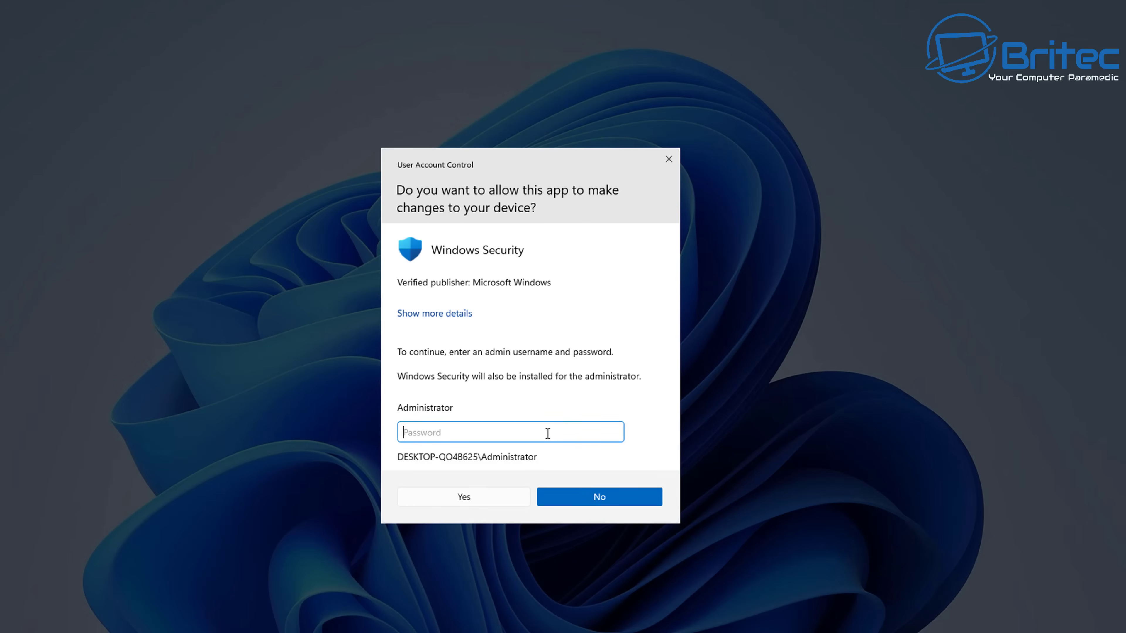
{"action": "type", "text": "******"}
Approve the UAC request and extract the sample from the encrypted archive with its password
{"action": "key", "text": "Return"}
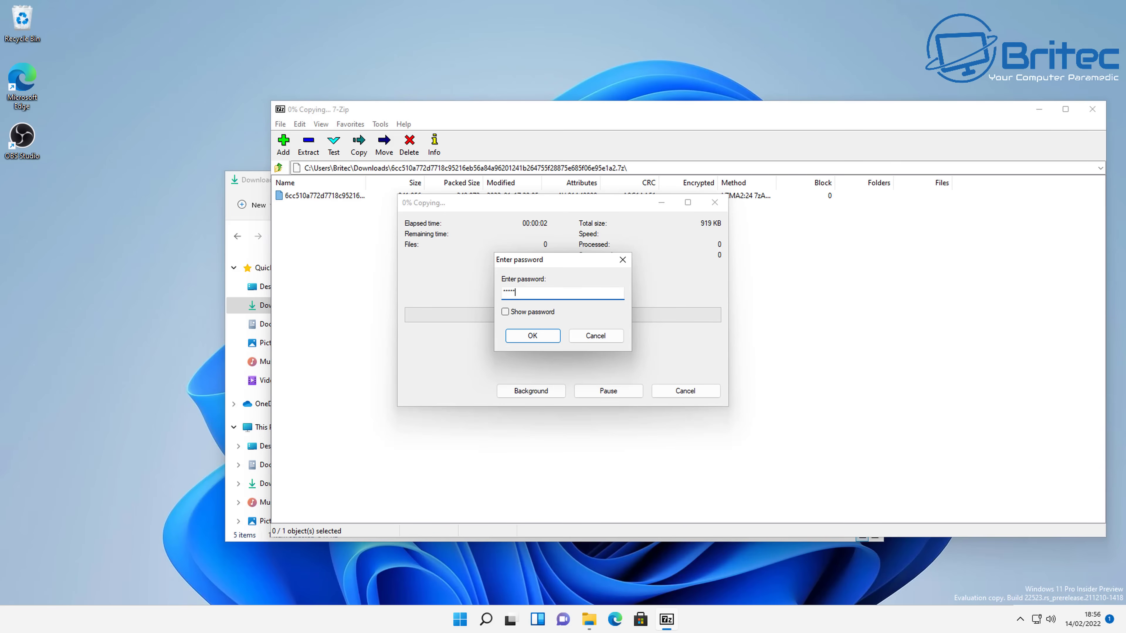
{"action": "type", "text": "ted"}
{"action": "key", "text": "Return"}
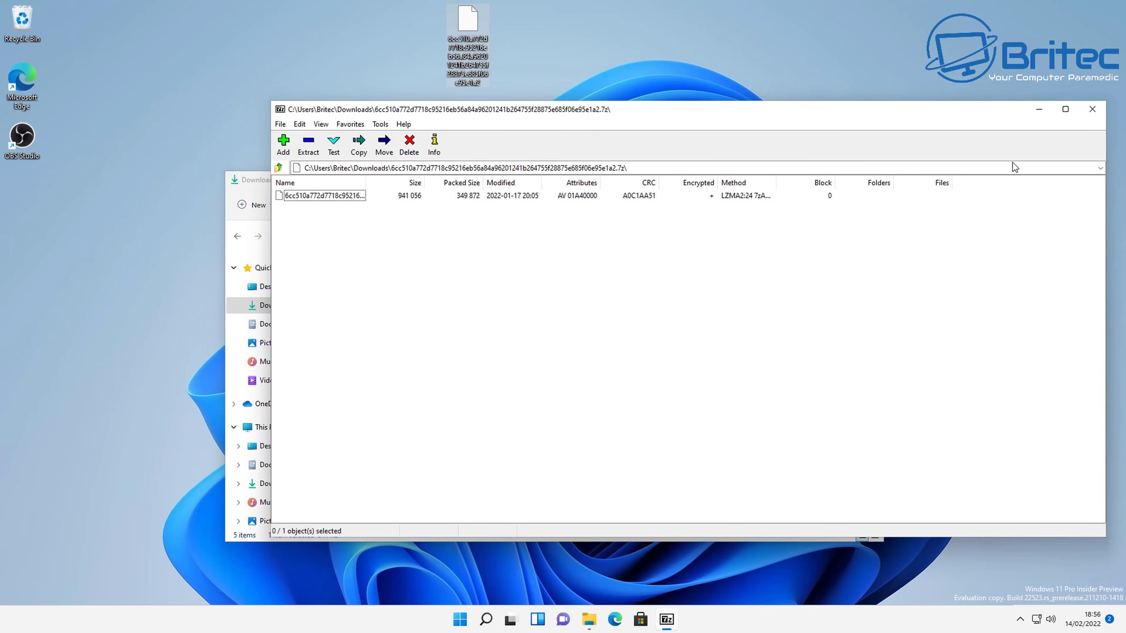
{"action": "left_click", "coordinate": [1039, 109]}
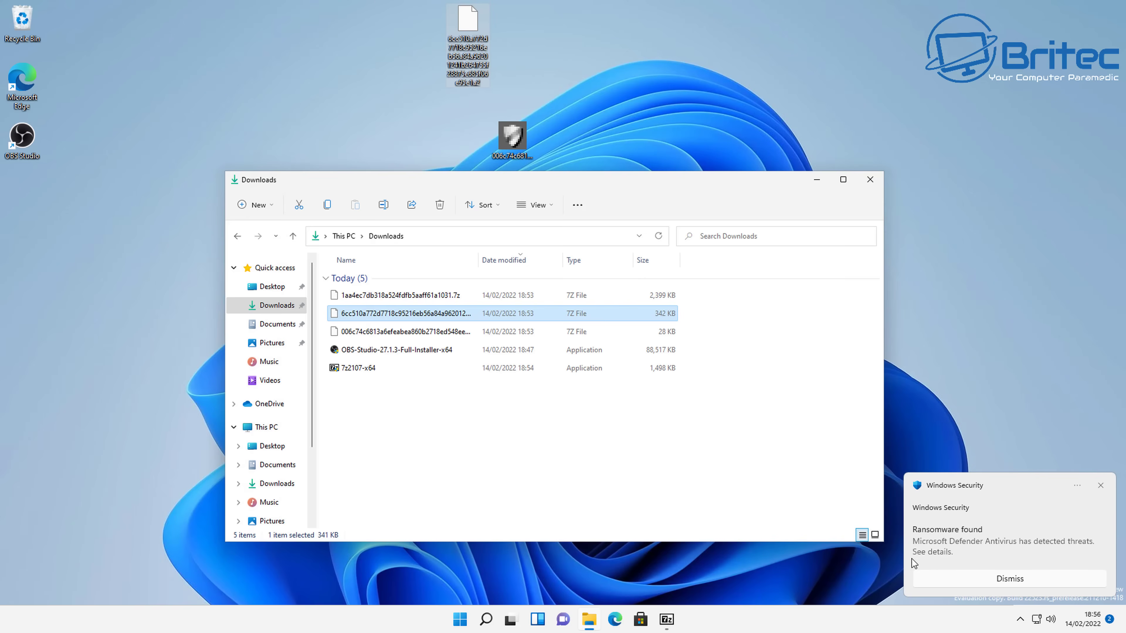
Add a .exe extension to the extracted desktop sample and run it; Defender blocks it as ransomware
{"action": "right_click", "coordinate": [474, 75]}
{"action": "left_click", "coordinate": [472, 31]}
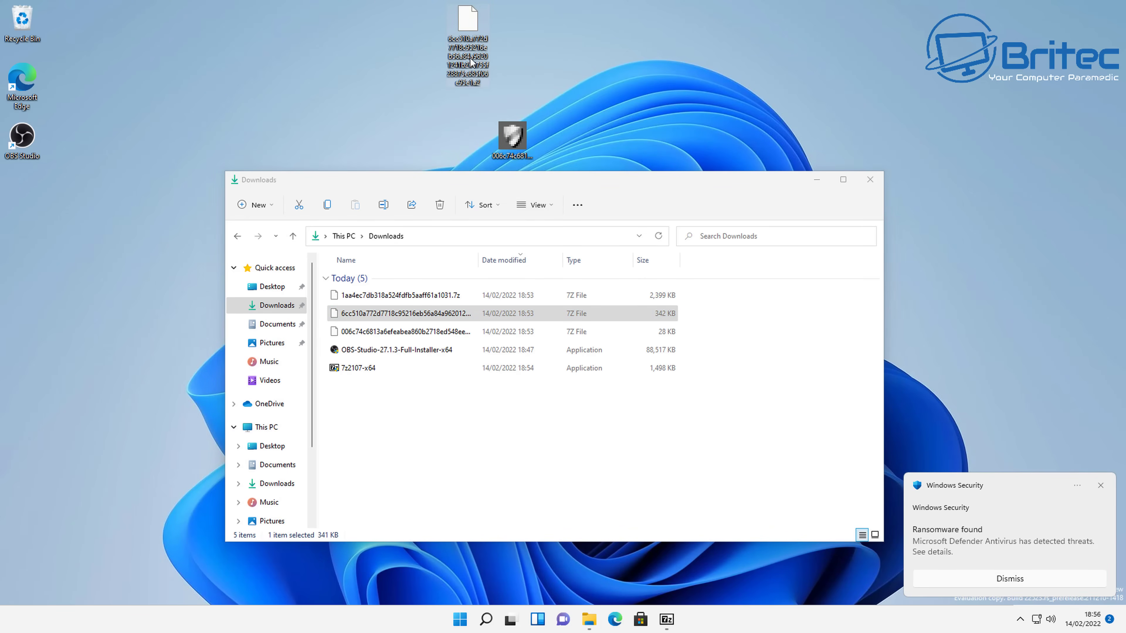
{"action": "right_click", "coordinate": [471, 62]}
{"action": "left_click", "coordinate": [530, 75]}
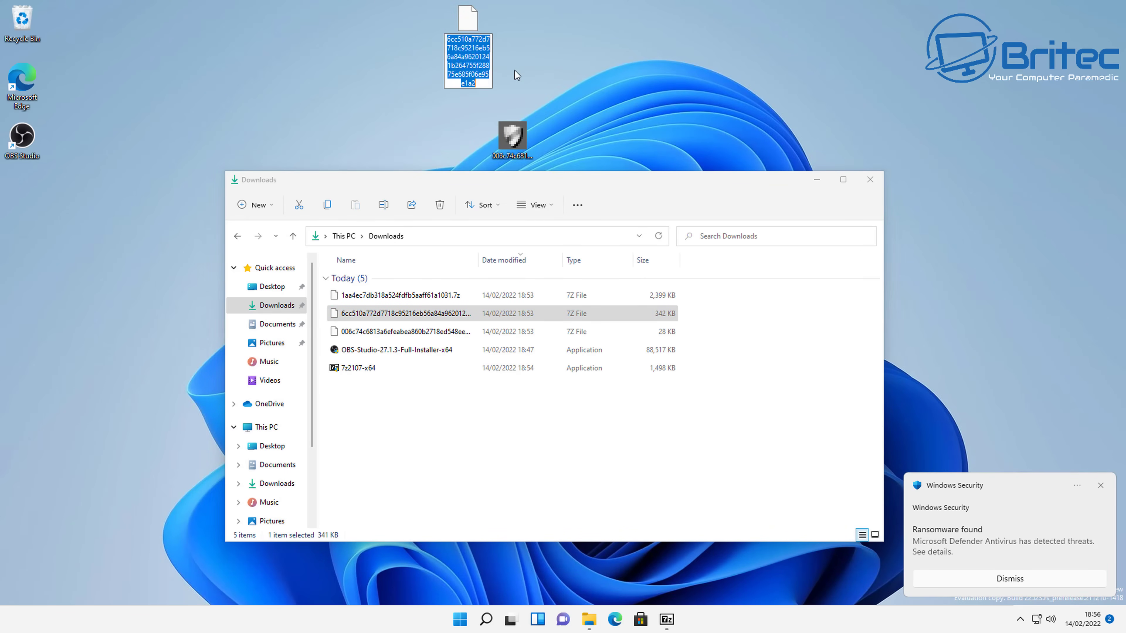
{"action": "left_click", "coordinate": [482, 82]}
{"action": "type", "text": ".exe"}
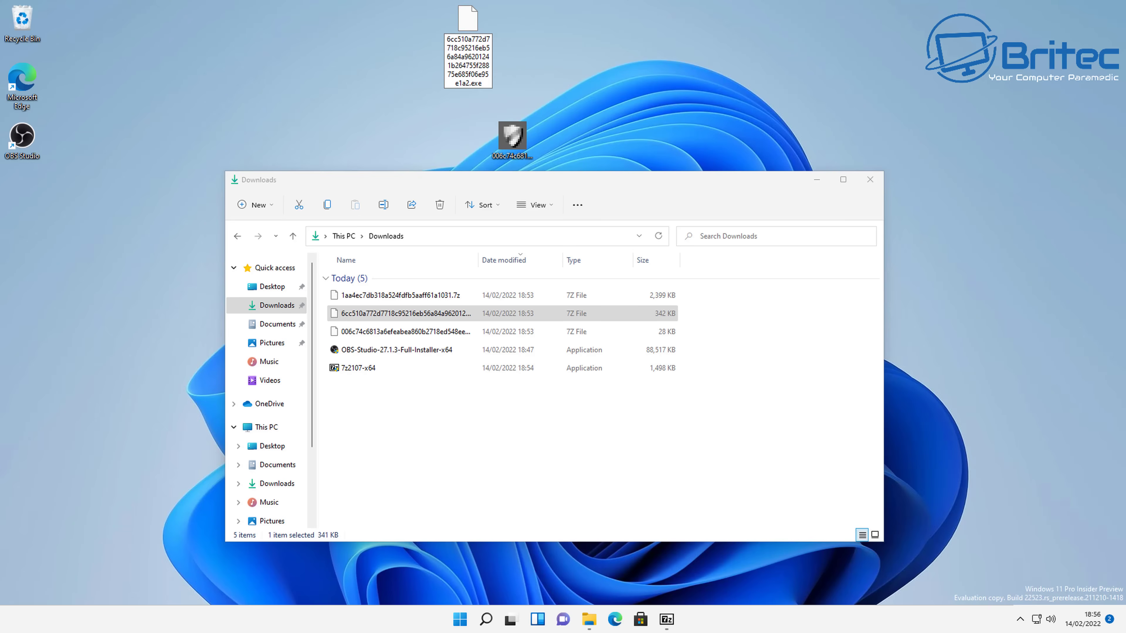
{"action": "key", "text": "Return"}
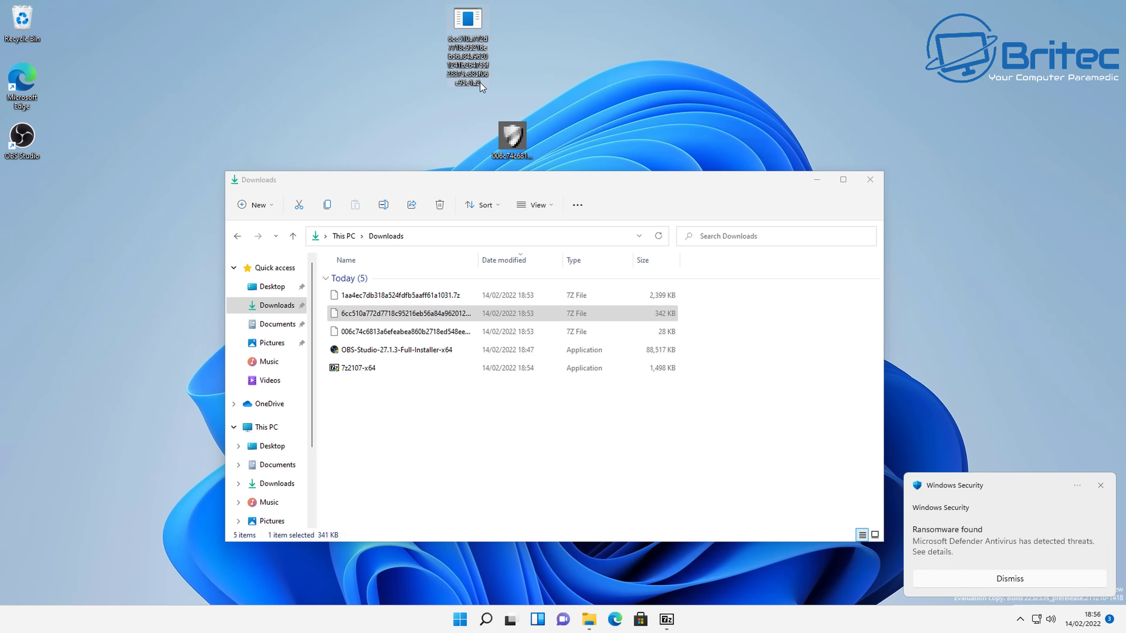
{"action": "double_click", "coordinate": [468, 22]}
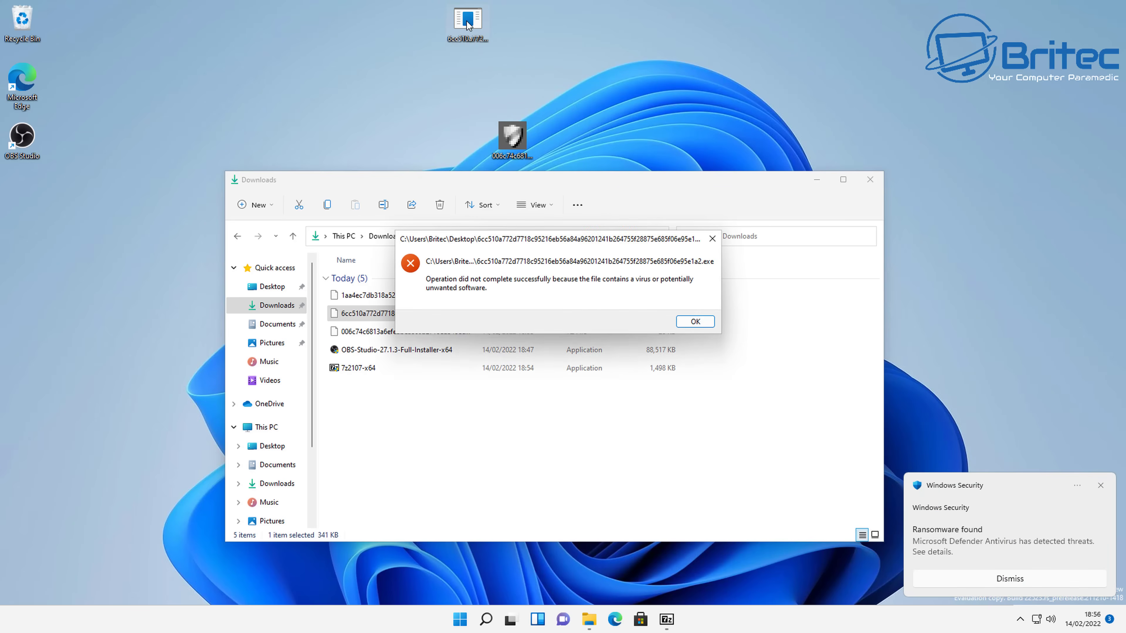
{"action": "left_click", "coordinate": [700, 326]}
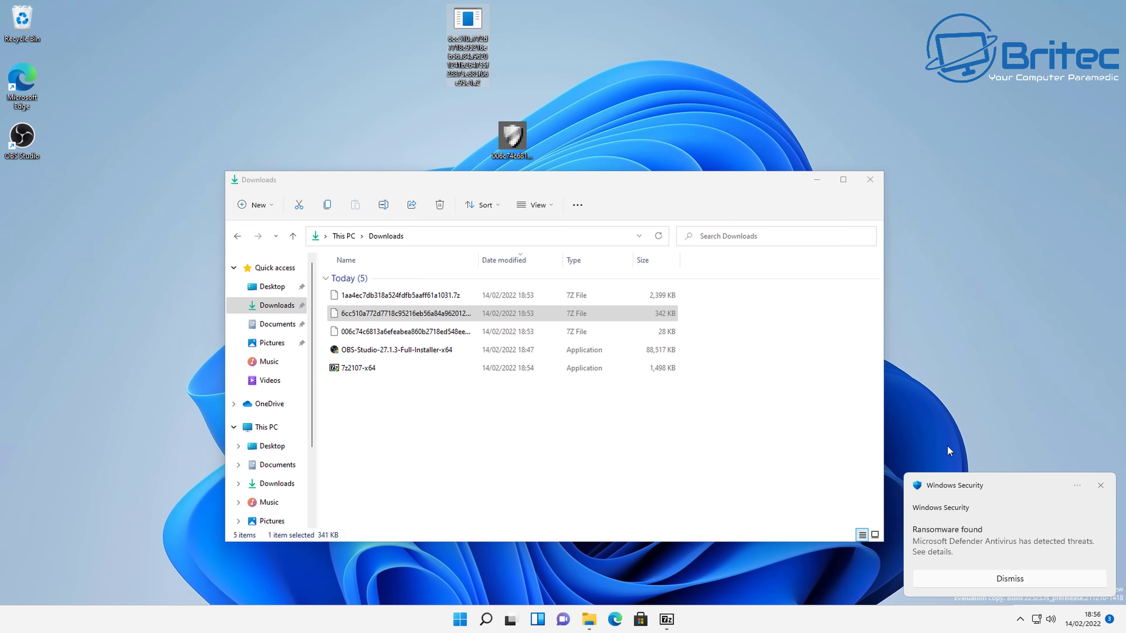
Open the 1aa4ec7db318a524fdfb5aaff61a1031.7z archive in 7-Zip and enter its password
{"action": "left_click", "coordinate": [398, 295]}
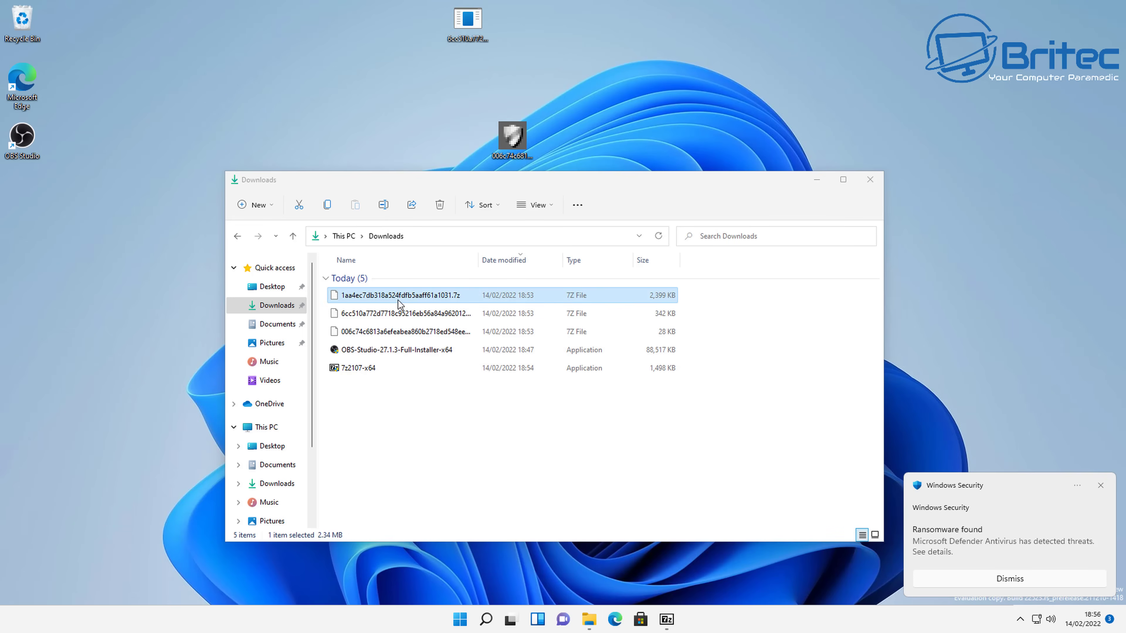
{"action": "right_click", "coordinate": [401, 295]}
{"action": "left_click", "coordinate": [461, 411]}
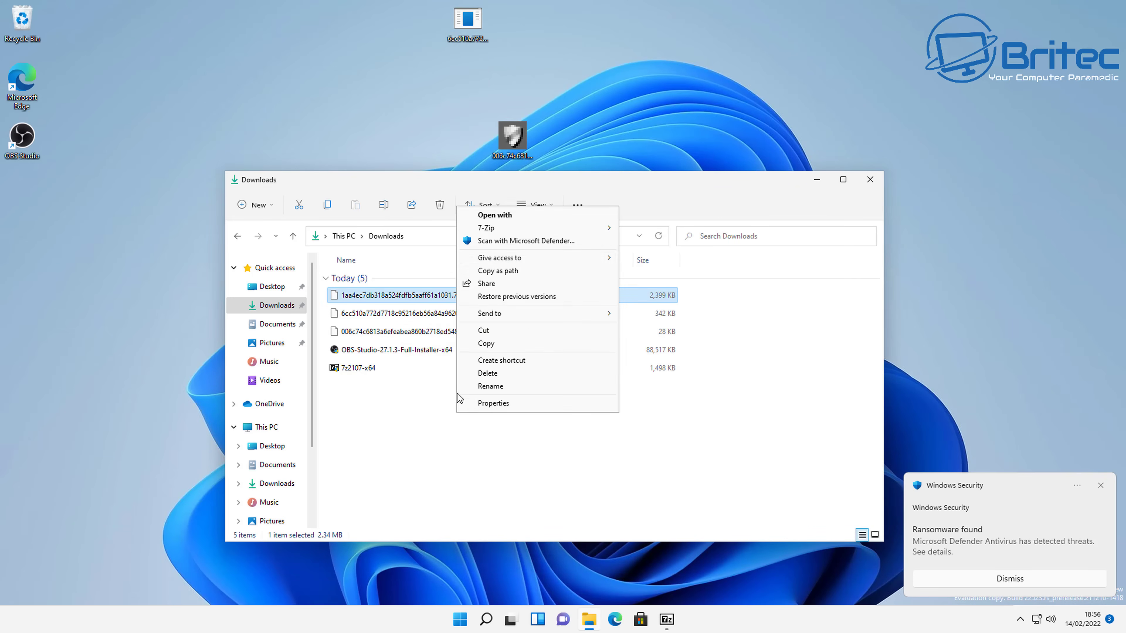
{"action": "mouse_move", "coordinate": [510, 232]}
{"action": "left_click", "coordinate": [675, 228]}
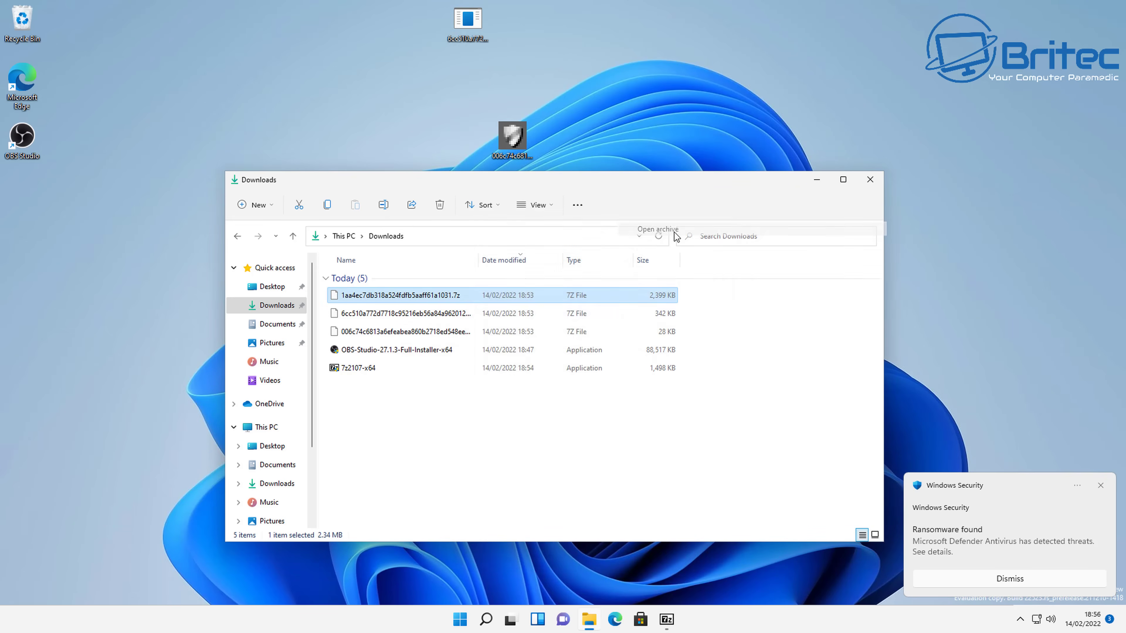
{"action": "type", "text": "i"}
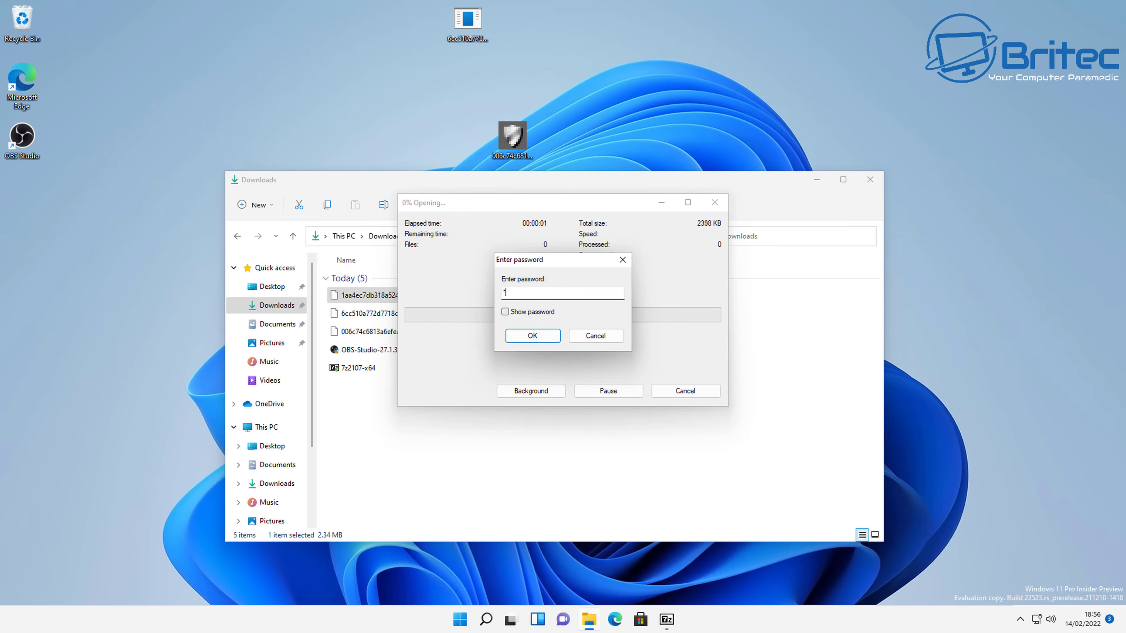
{"action": "type", "text": "nfecte"}
{"action": "key", "text": "Return"}
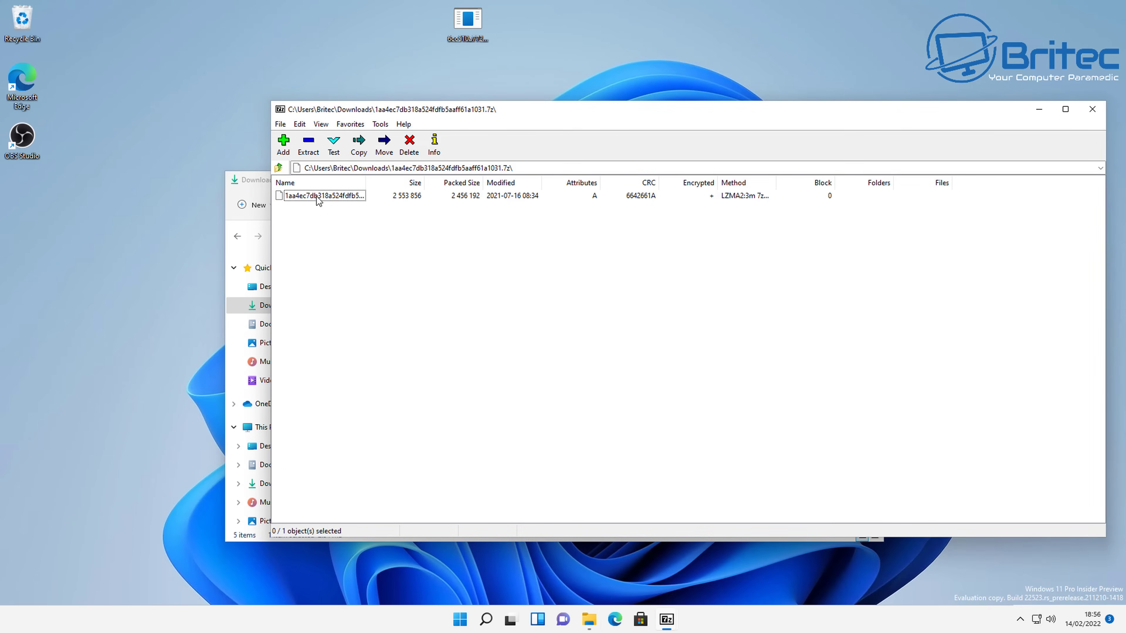
Extract the second sample to the desktop, rename it with .exe, and try running it
{"action": "left_click_drag", "start_coordinate": [318, 197], "coordinate": [575, 68]}
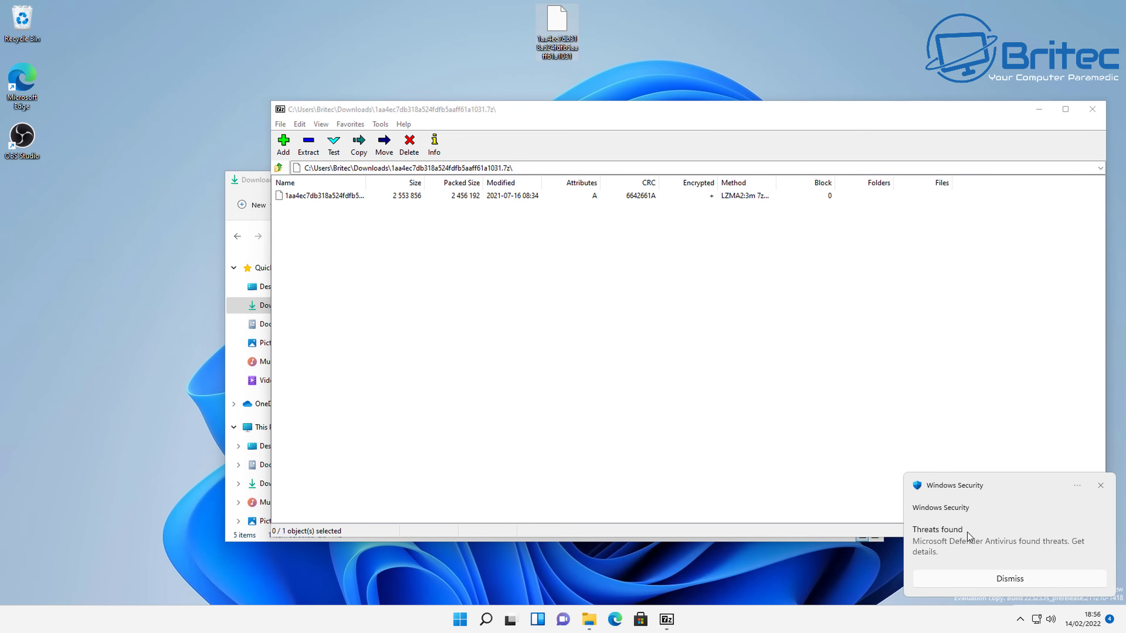
{"action": "right_click", "coordinate": [559, 51]}
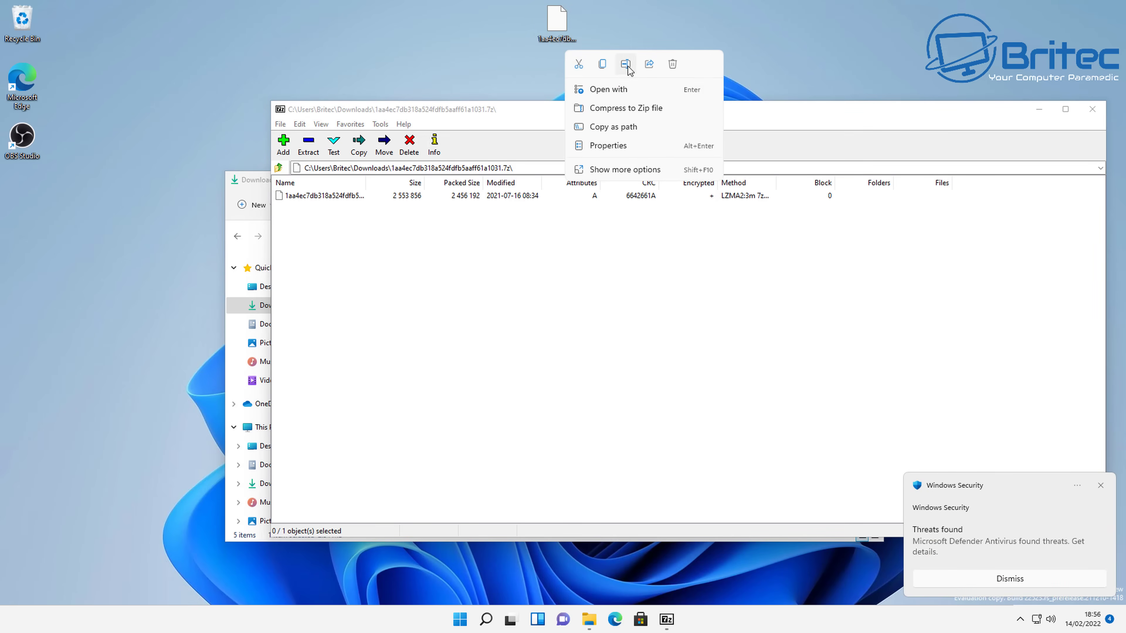
{"action": "left_click", "coordinate": [626, 64]}
{"action": "left_click", "coordinate": [574, 57]}
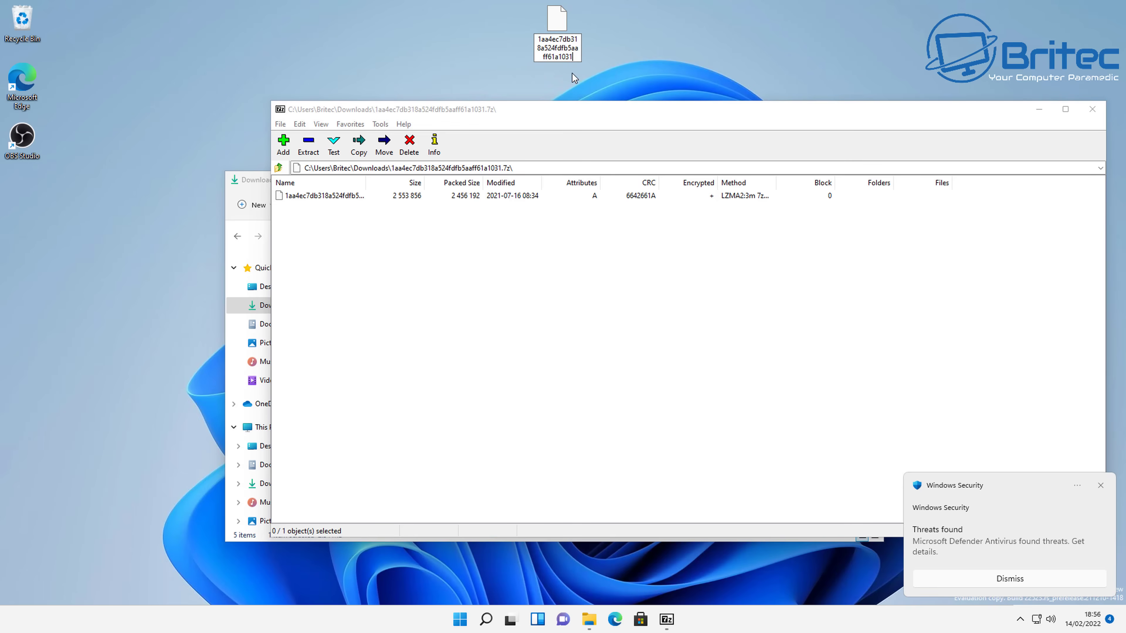
{"action": "type", "text": ".exe"}
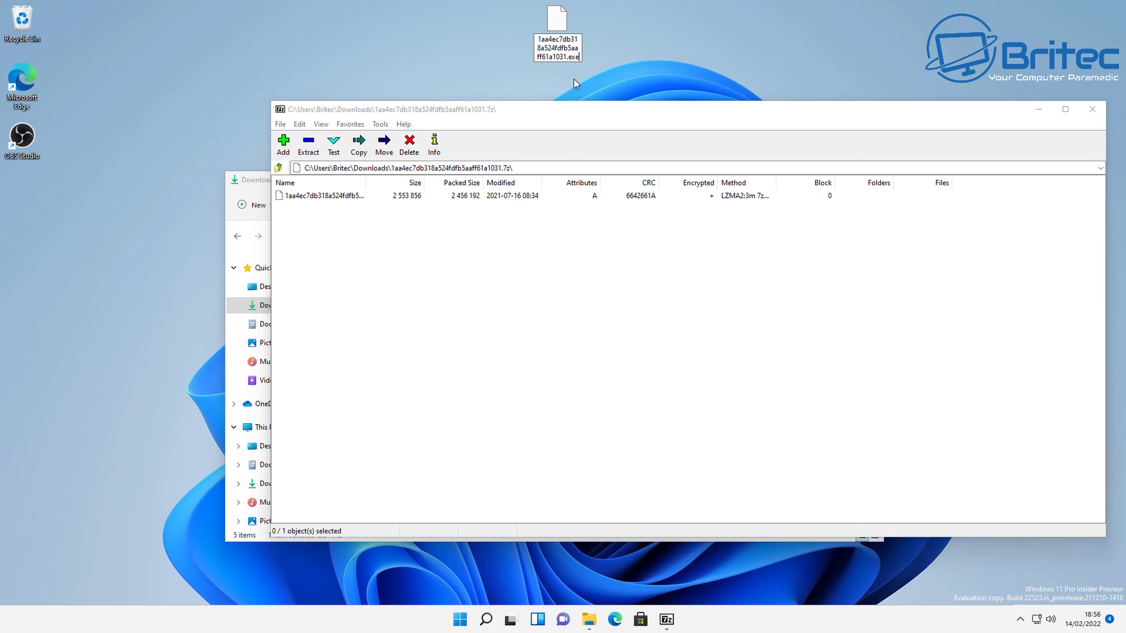
{"action": "key", "text": "Return"}
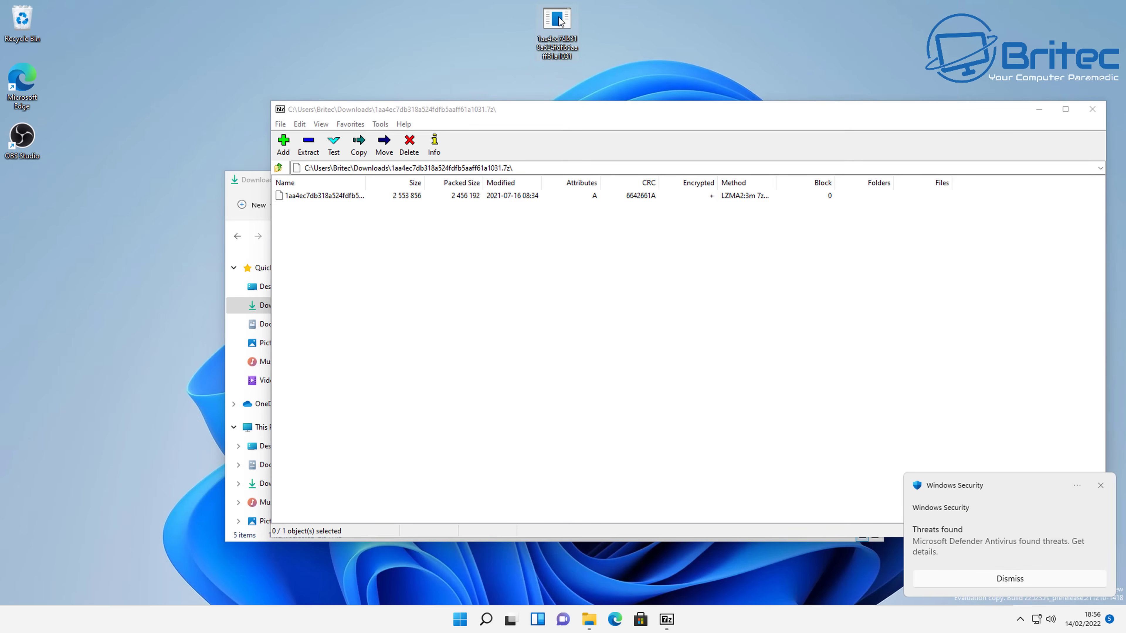
{"action": "double_click", "coordinate": [559, 21]}
{"action": "left_click", "coordinate": [681, 321]}
Close the 7-Zip window and the Downloads folder, and dismiss the threats-found notification
{"action": "left_click", "coordinate": [1083, 115]}
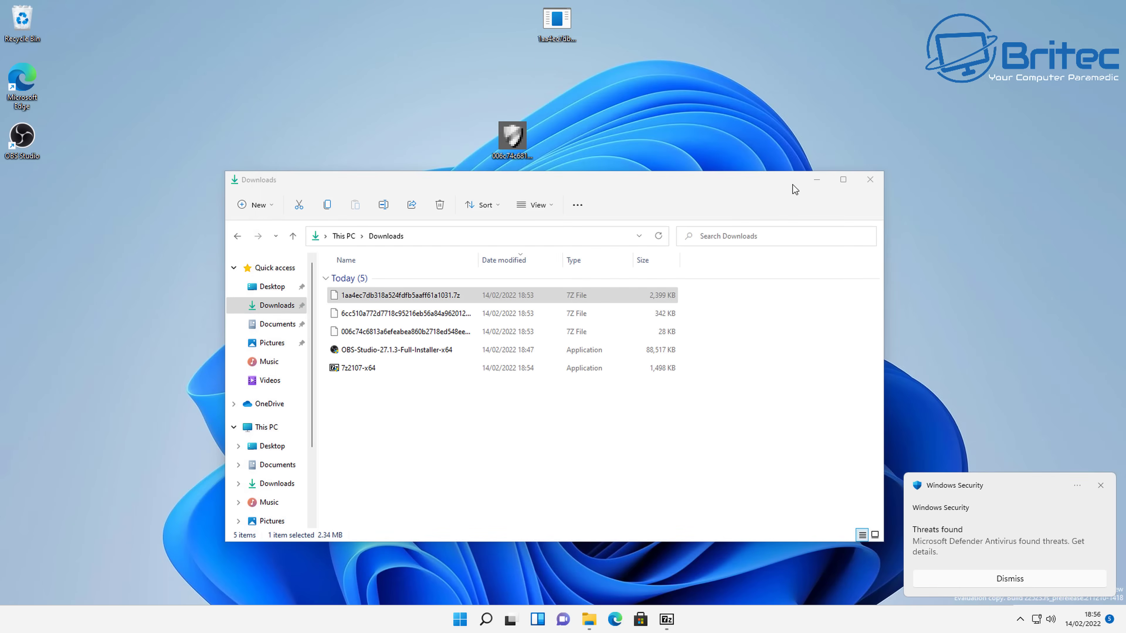
{"action": "left_click", "coordinate": [871, 185]}
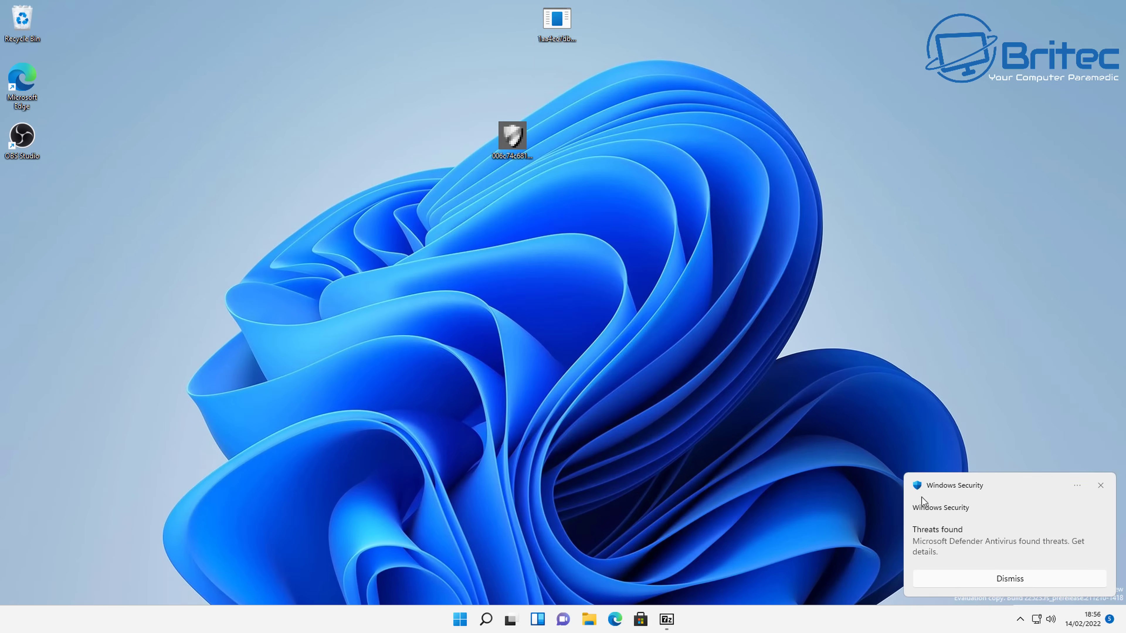
{"action": "left_click", "coordinate": [1101, 486]}
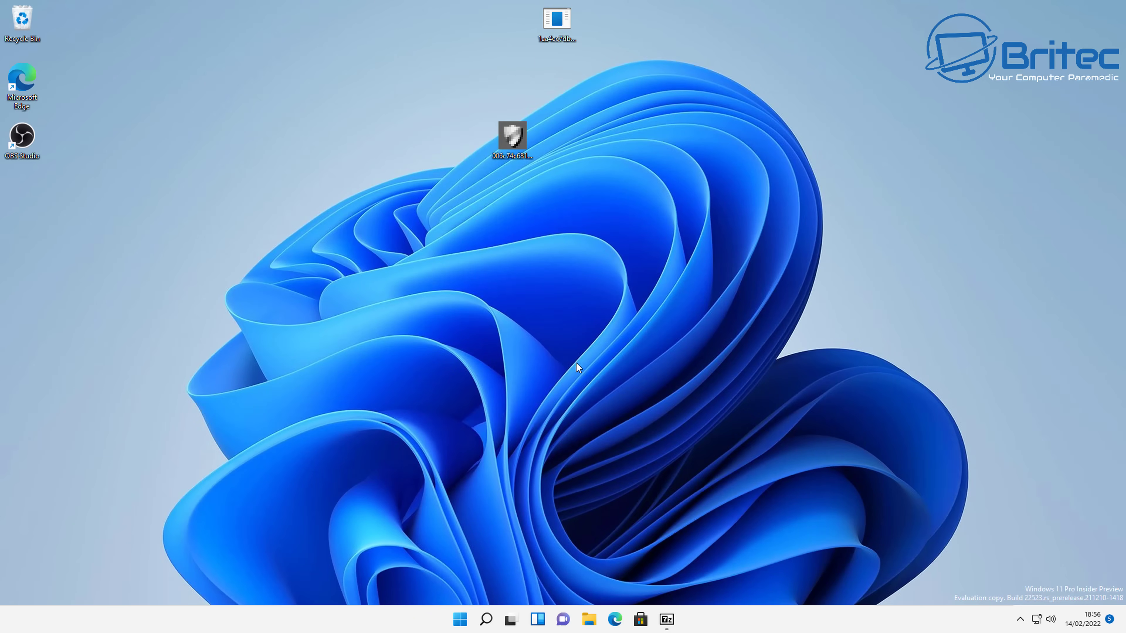
Try running both desktop samples and acknowledge the file-not-found error
{"action": "left_click_drag", "start_coordinate": [557, 20], "coordinate": [561, 166]}
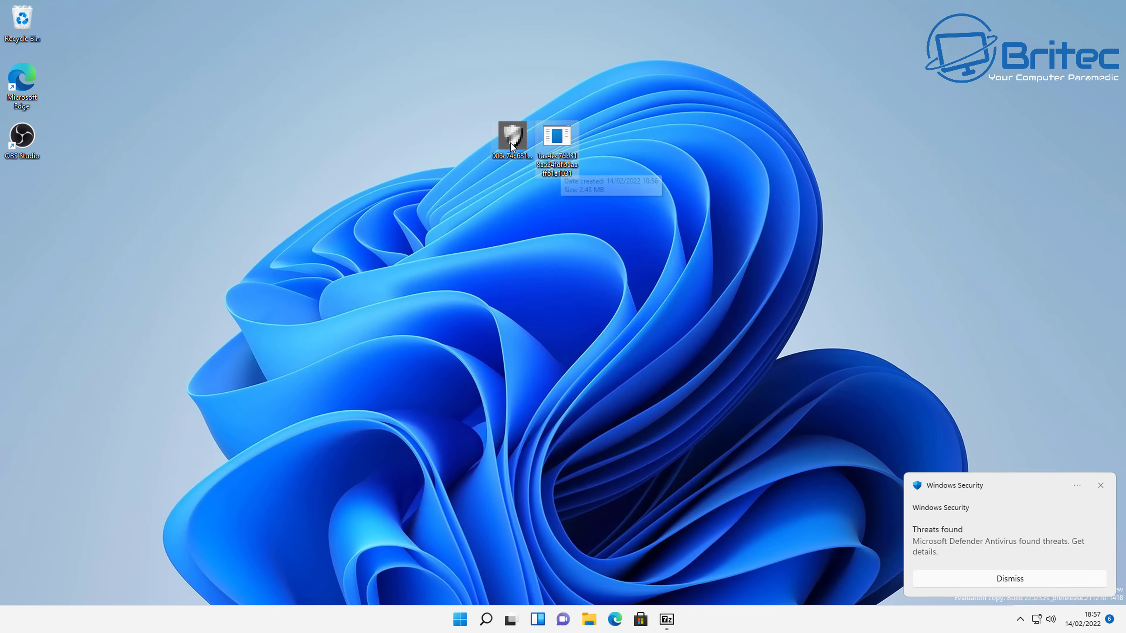
{"action": "double_click", "coordinate": [510, 143]}
{"action": "double_click", "coordinate": [551, 142]}
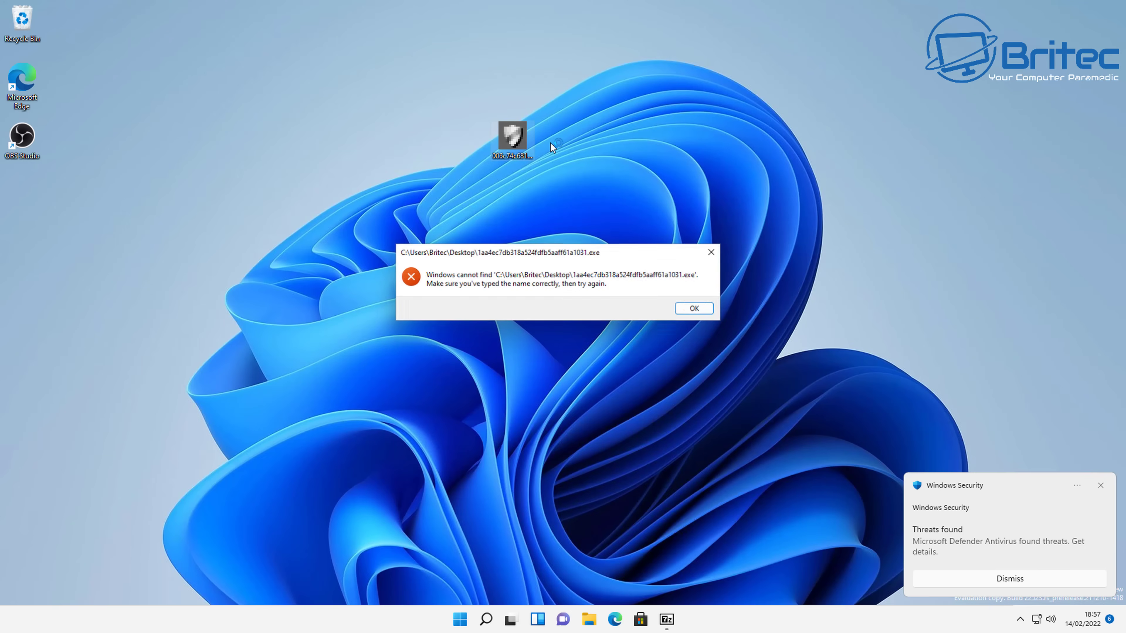
{"action": "left_click", "coordinate": [688, 311]}
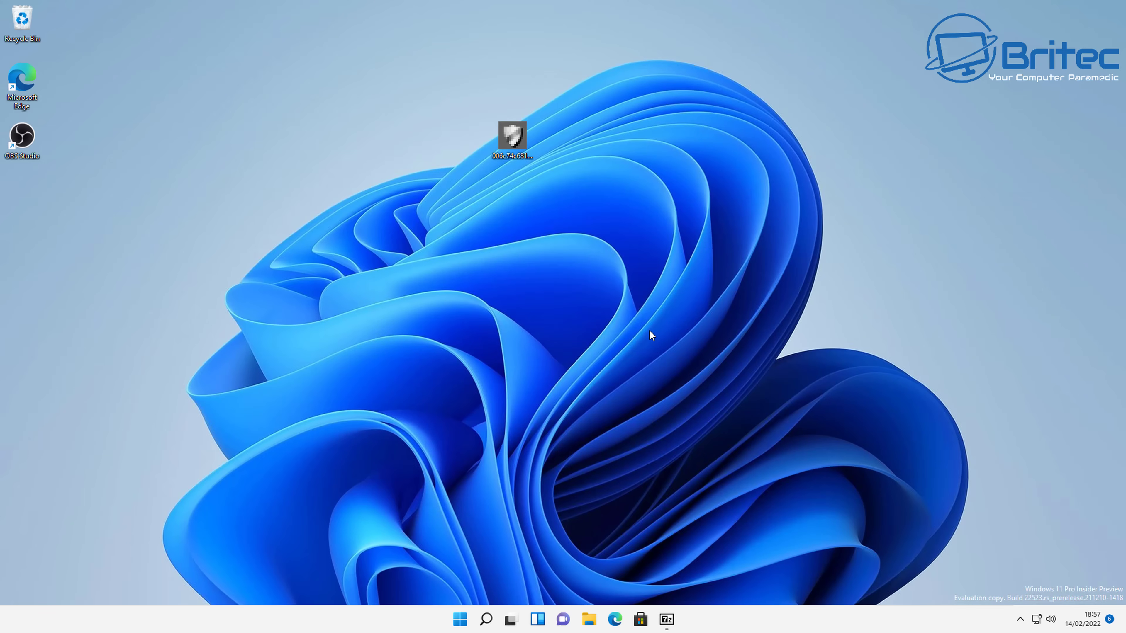
Delete the remaining sample and empty the Recycle Bin, permanently removing both items
{"action": "right_click", "coordinate": [507, 139]}
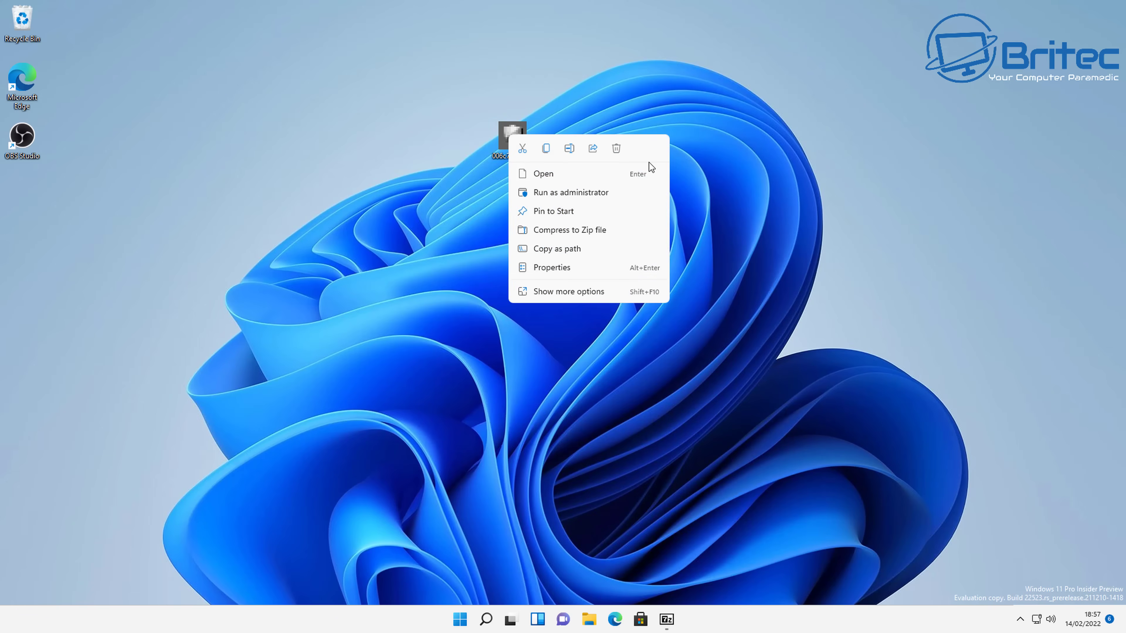
{"action": "left_click", "coordinate": [615, 149]}
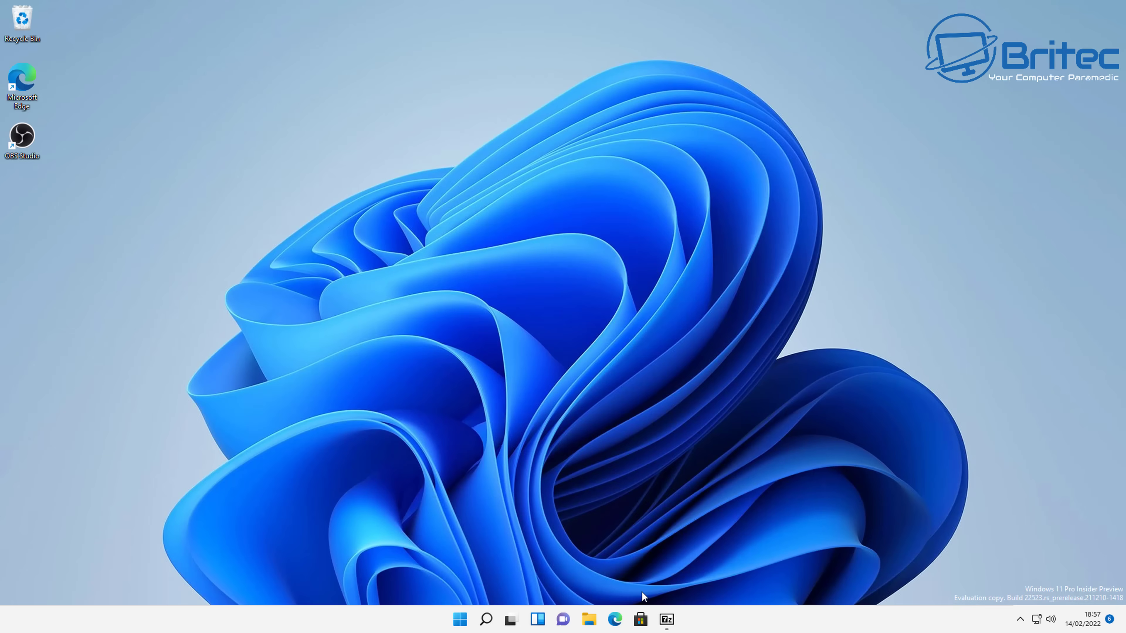
{"action": "right_click", "coordinate": [23, 18]}
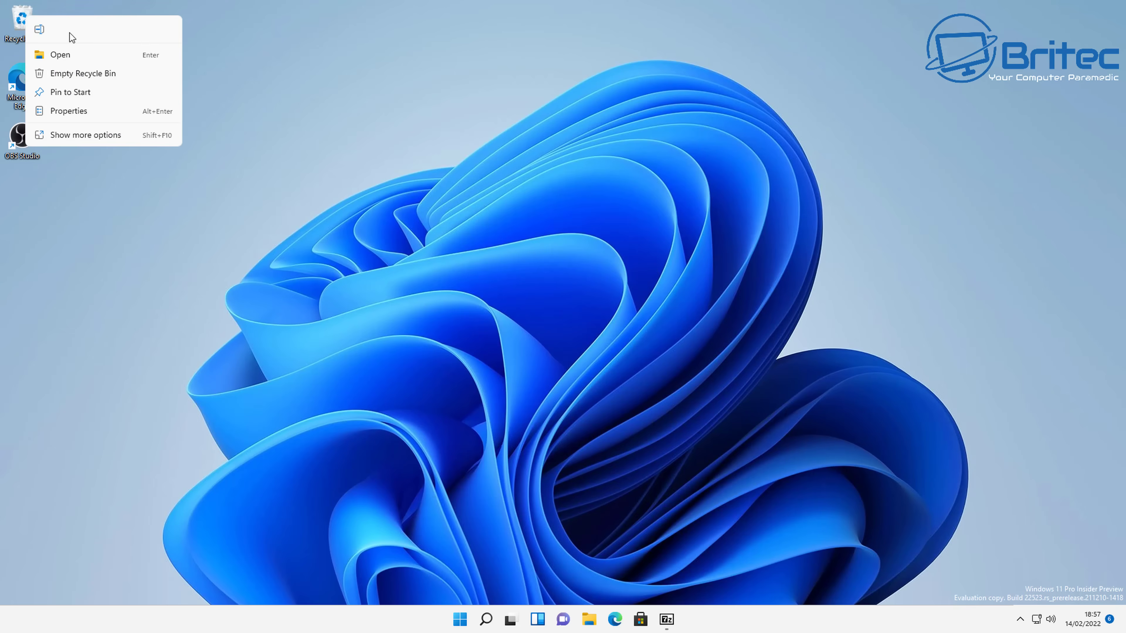
{"action": "left_click", "coordinate": [78, 73]}
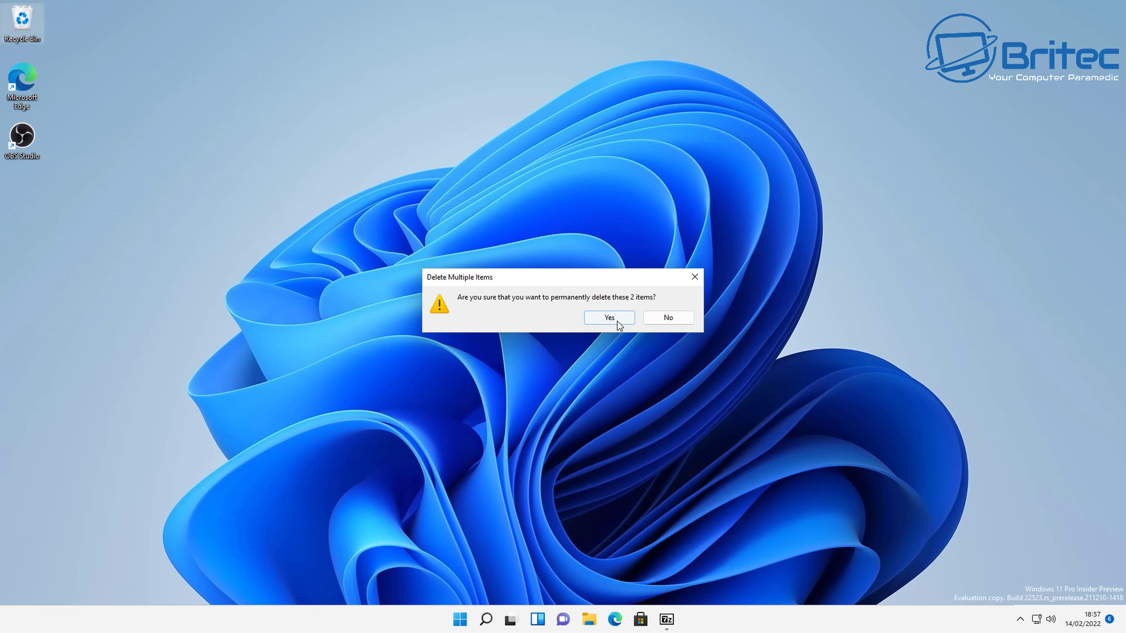
{"action": "left_click", "coordinate": [619, 325]}
{"action": "left_click", "coordinate": [666, 619]}
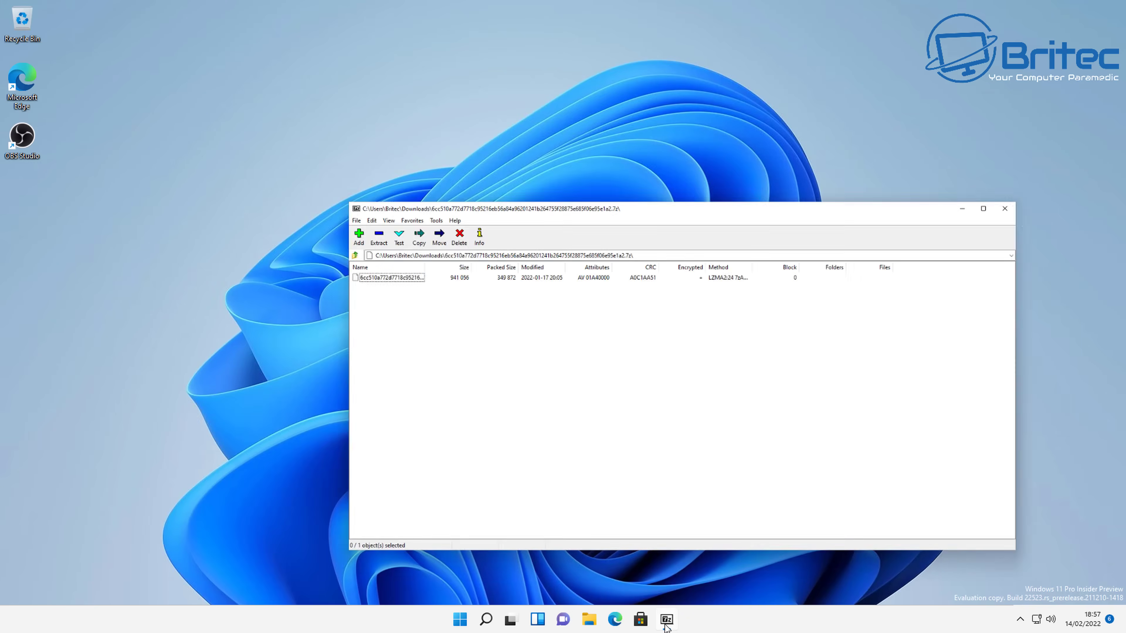
Close the 7-Zip File Manager window showing the second sample archive
{"action": "left_click", "coordinate": [1095, 115]}
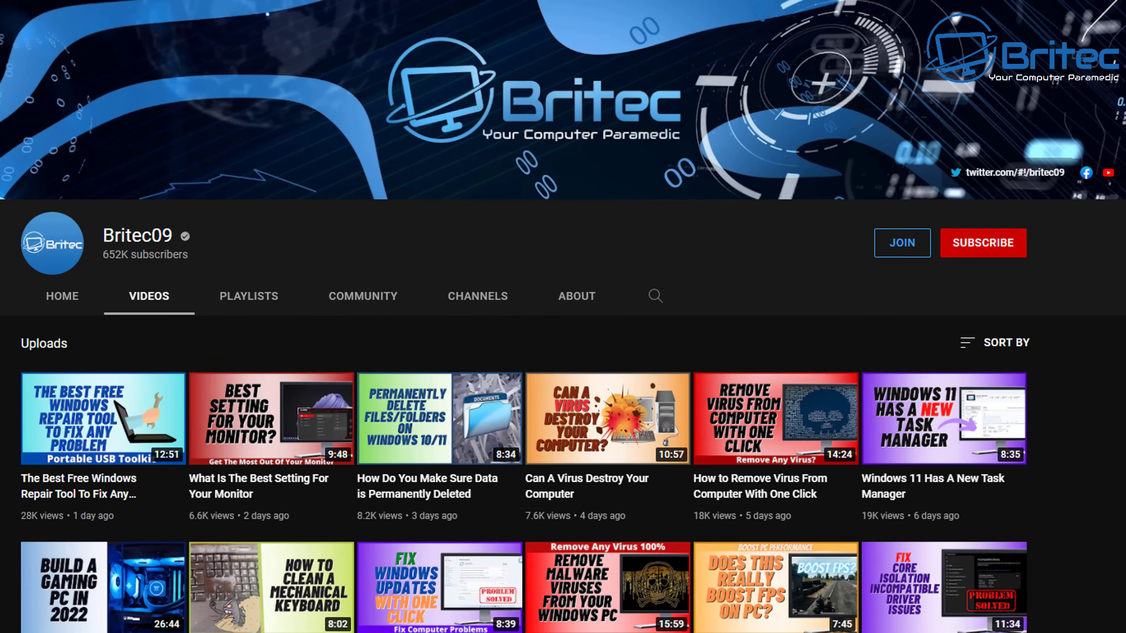
Subscribe to Britec09 with All notifications and open its £4.99/month membership offer
{"action": "scroll", "coordinate": [563, 317], "scroll_direction": "down", "scroll_amount": 4}
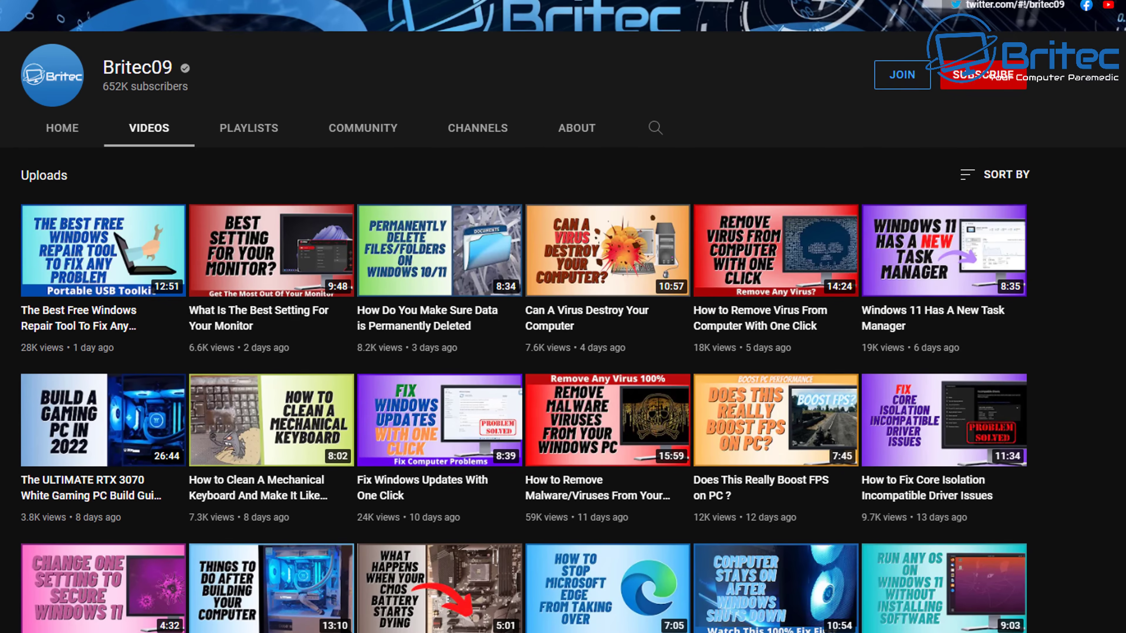
{"action": "scroll", "coordinate": [563, 316], "scroll_direction": "down", "scroll_amount": 3}
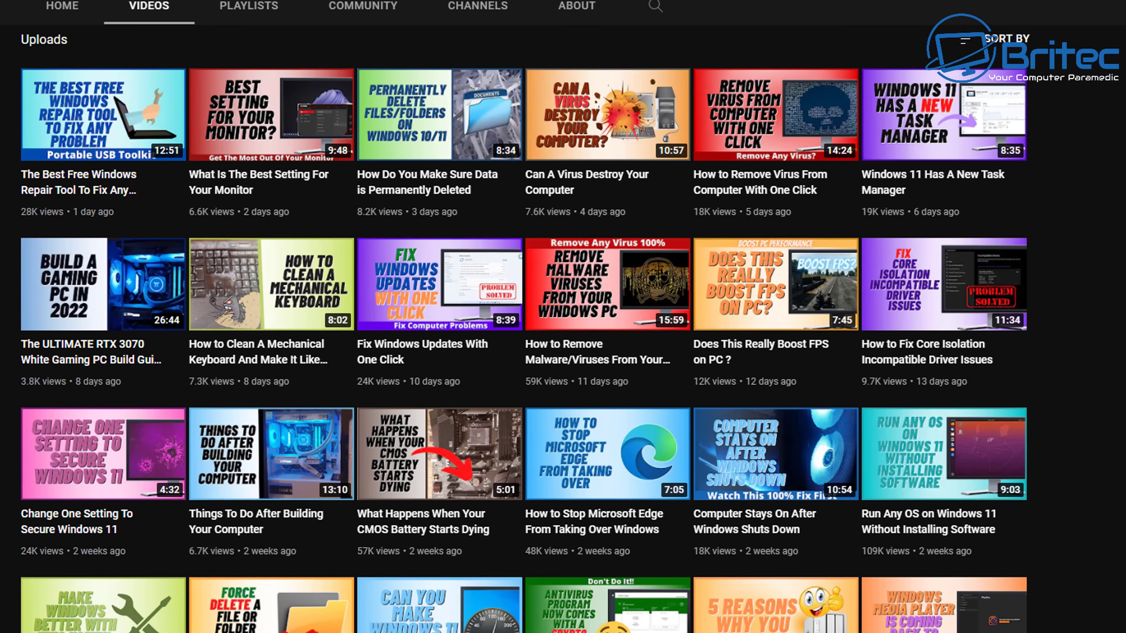
{"action": "scroll", "coordinate": [563, 317], "scroll_direction": "down", "scroll_amount": 1}
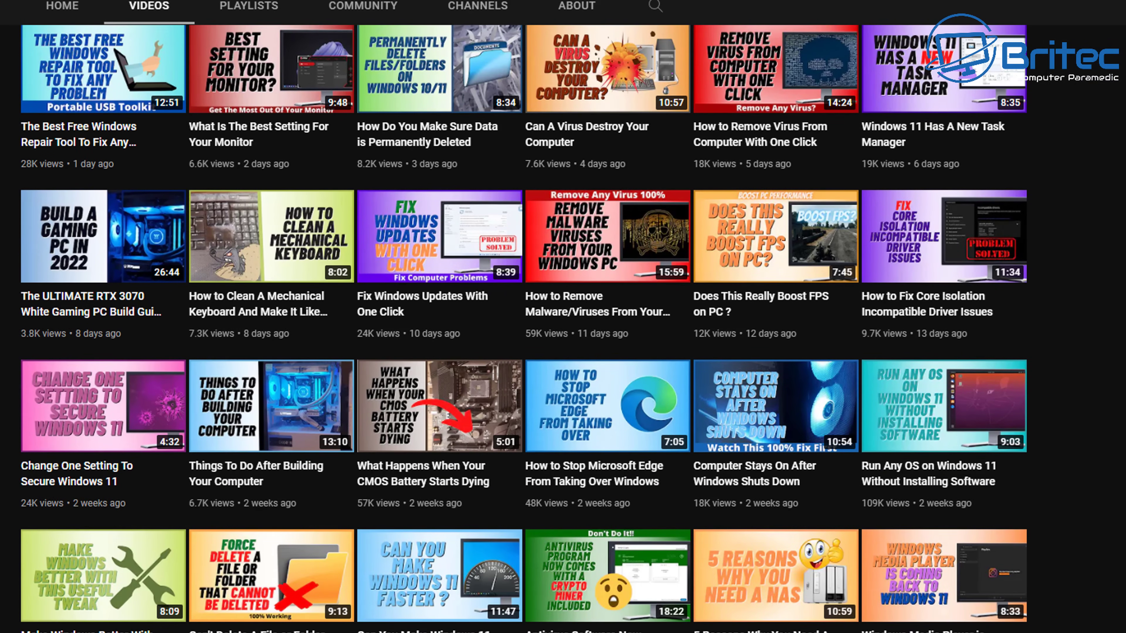
{"action": "scroll", "coordinate": [563, 317], "scroll_direction": "up", "scroll_amount": 10}
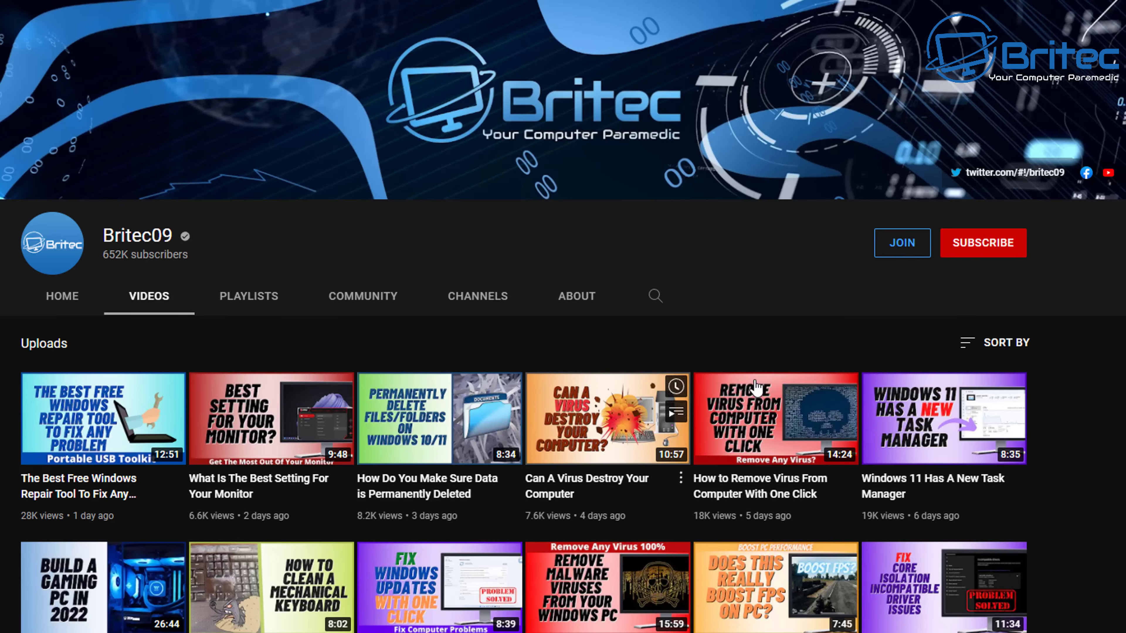
{"action": "left_click", "coordinate": [981, 260]}
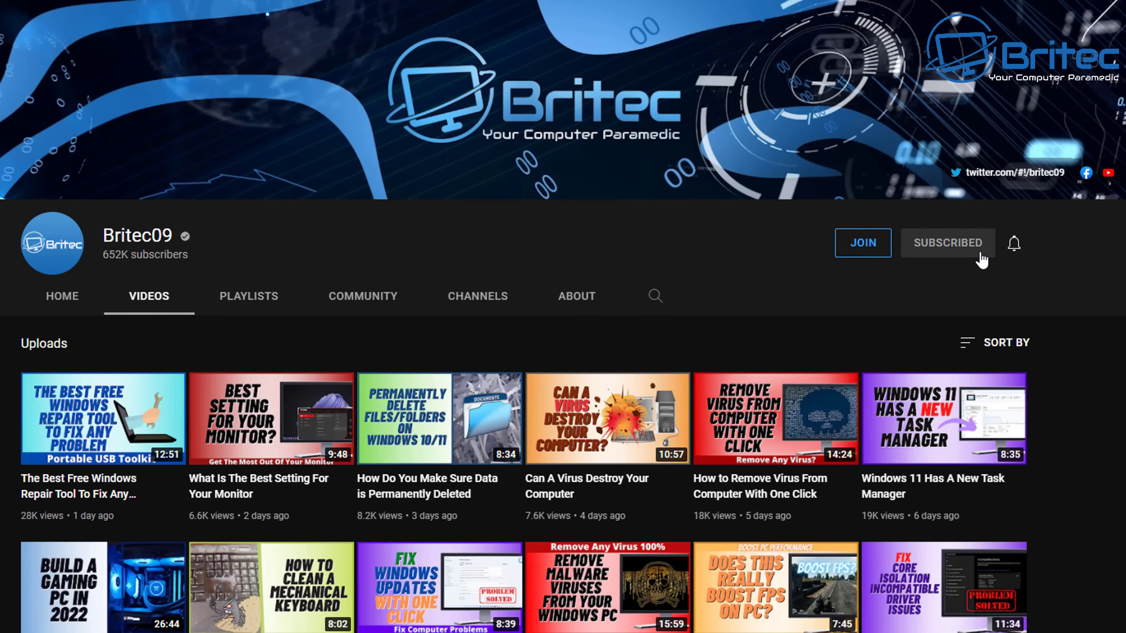
{"action": "left_click", "coordinate": [1015, 251]}
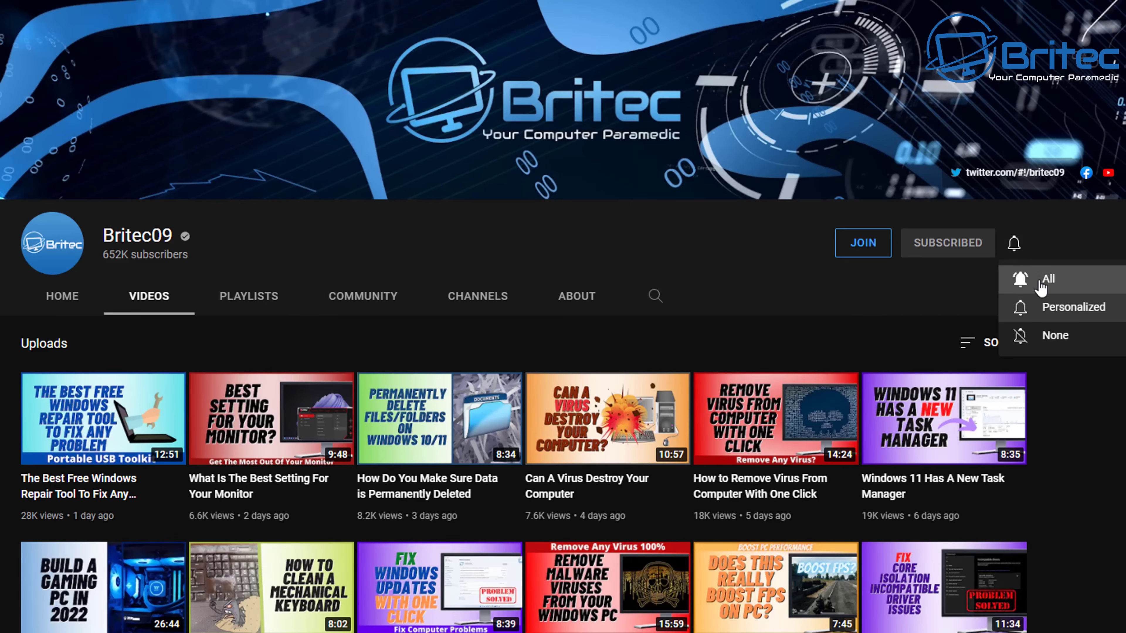
{"action": "left_click", "coordinate": [1018, 280]}
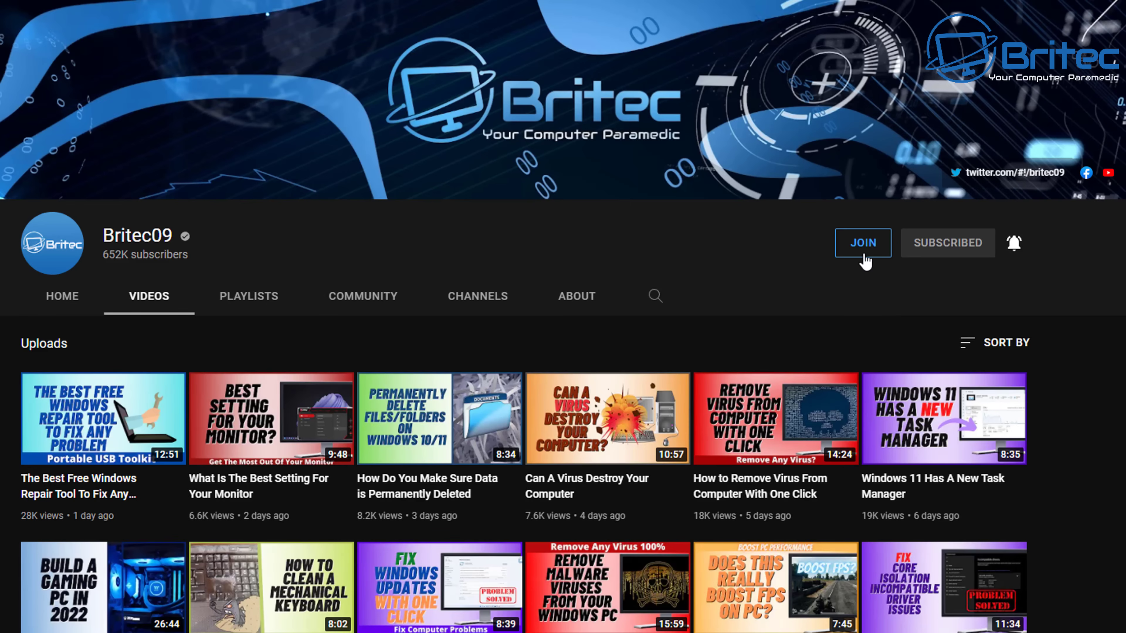
{"action": "left_click", "coordinate": [863, 243]}
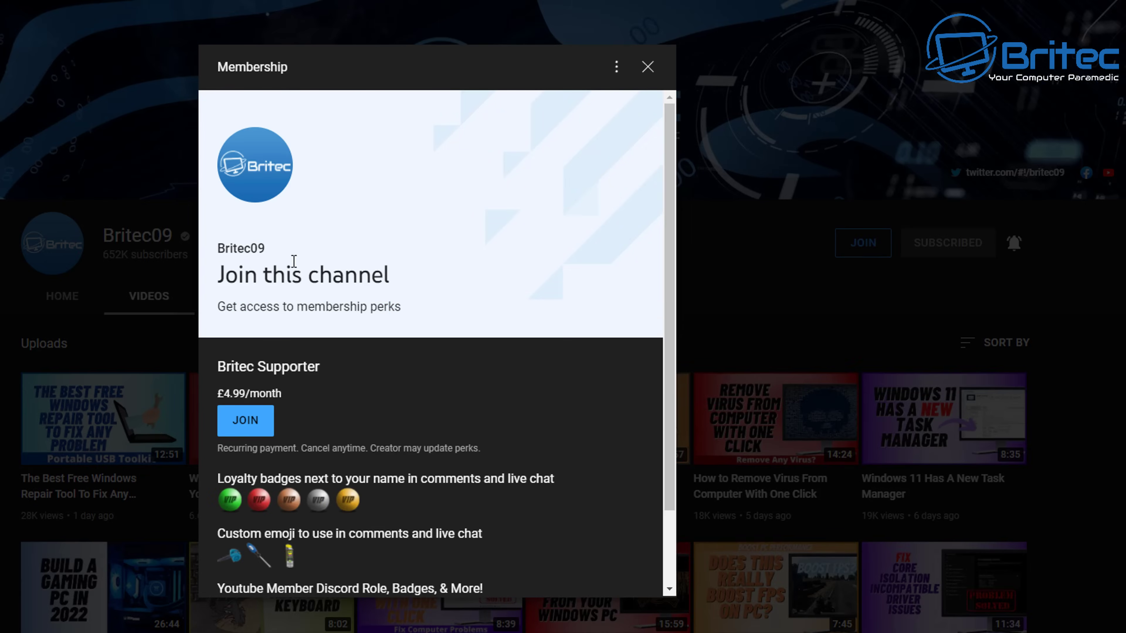